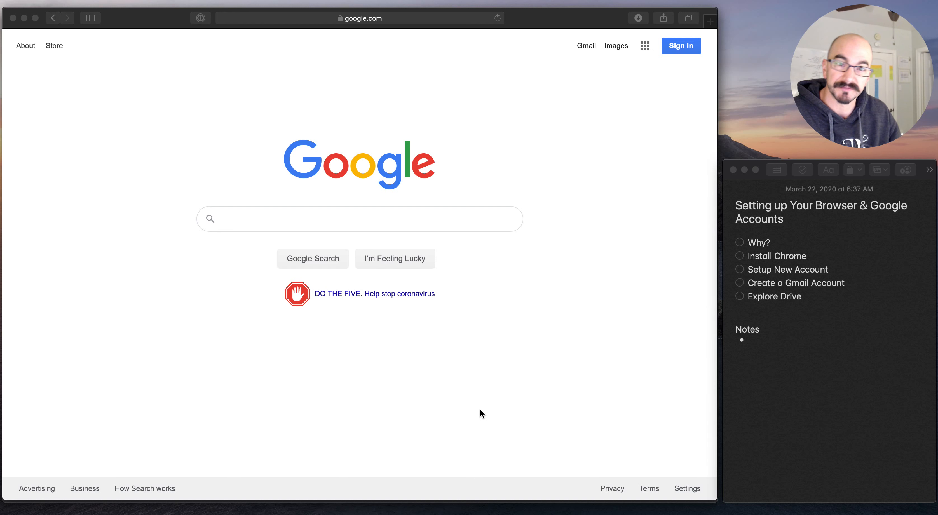
Search Google for 'google chrome' and open the official Chrome download page
left_click(367, 219)
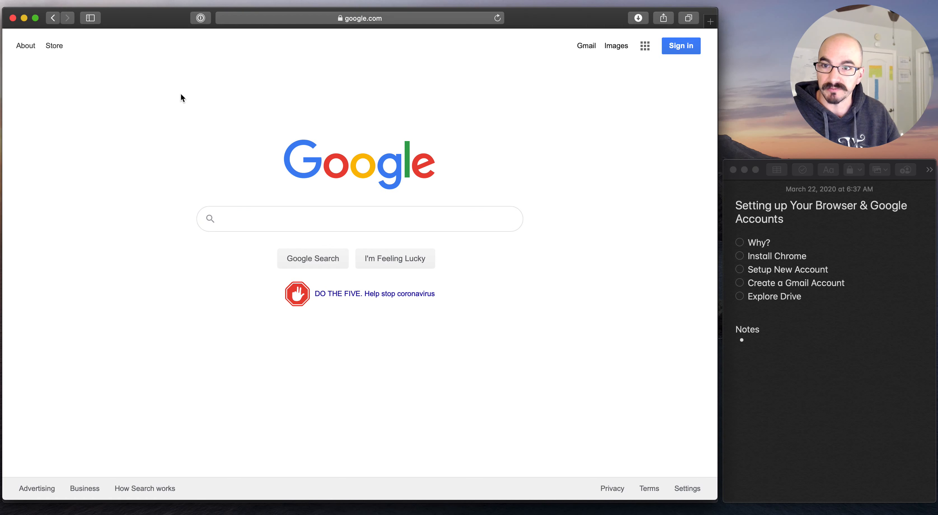
left_click(395, 216)
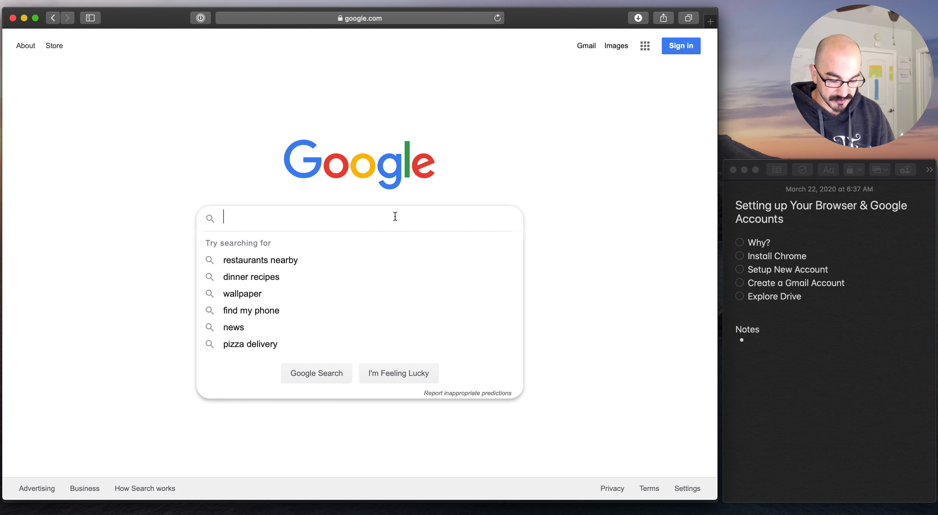
type("google chrome")
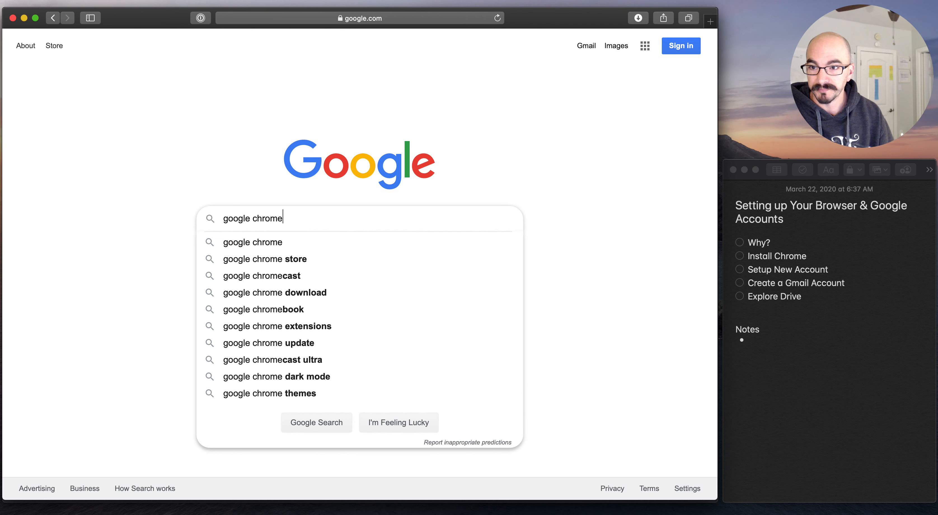
key("Return")
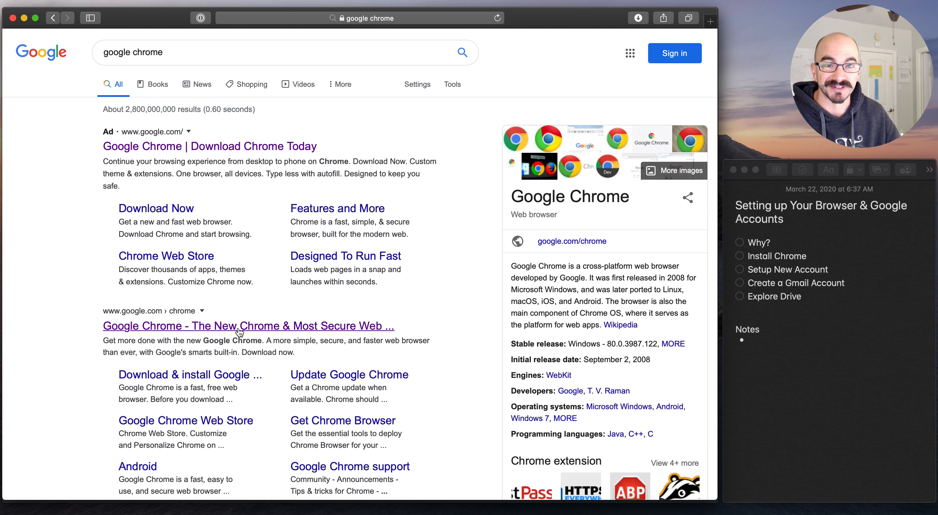
left_click(238, 328)
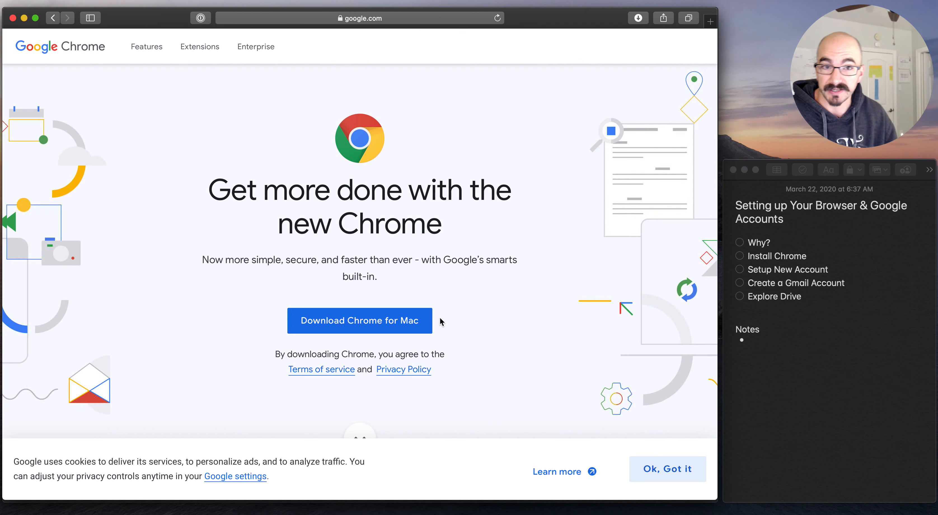
Download the Chrome for Mac installer, check its download progress, and close Safari
left_click(411, 324)
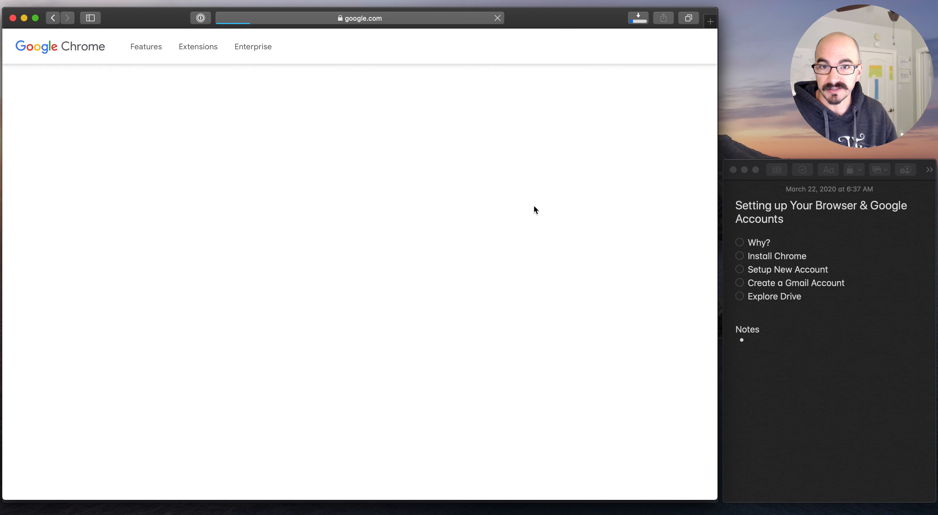
left_click(636, 20)
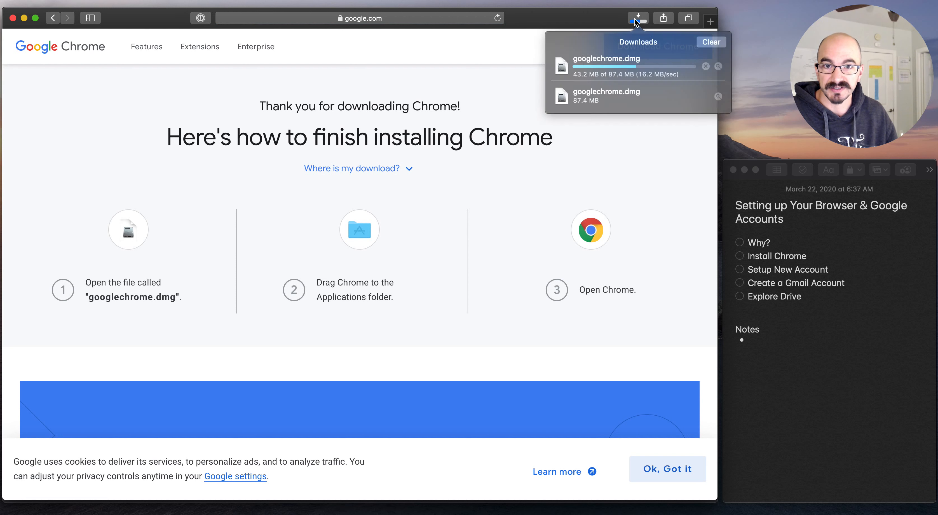
left_click(636, 20)
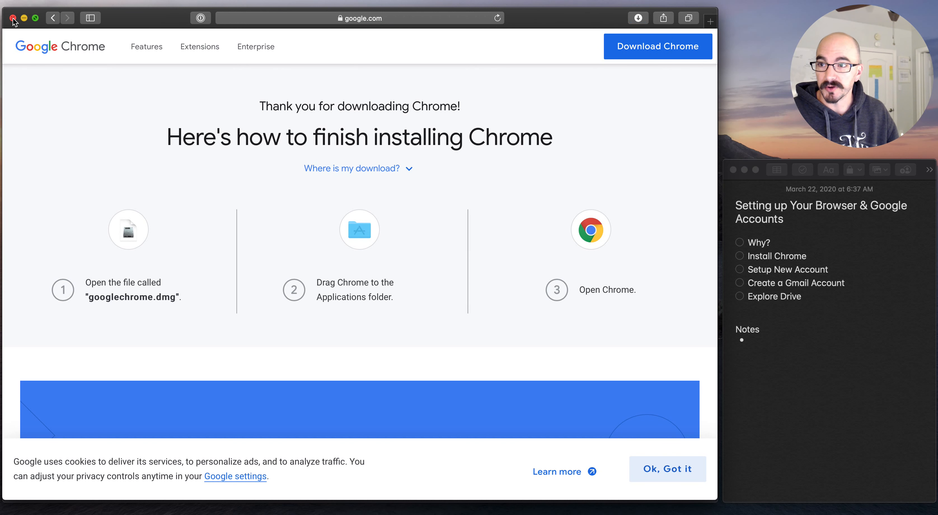
left_click(12, 18)
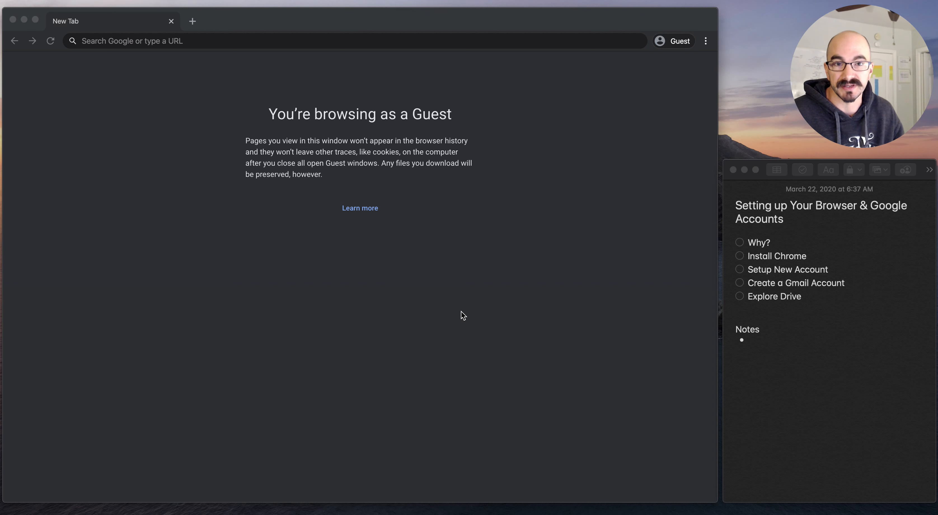
Check off the 'Why?' and 'Install Chrome' items on the Notes checklist
left_click(739, 243)
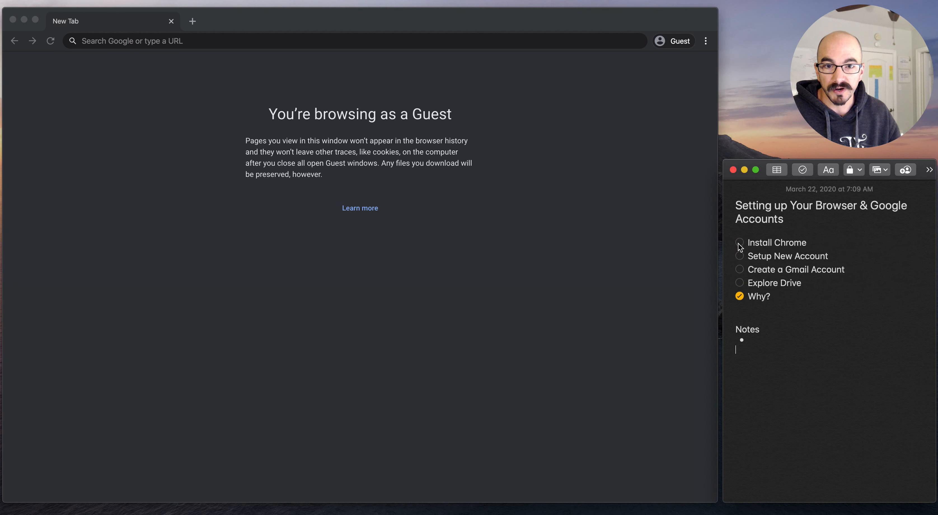
left_click(737, 244)
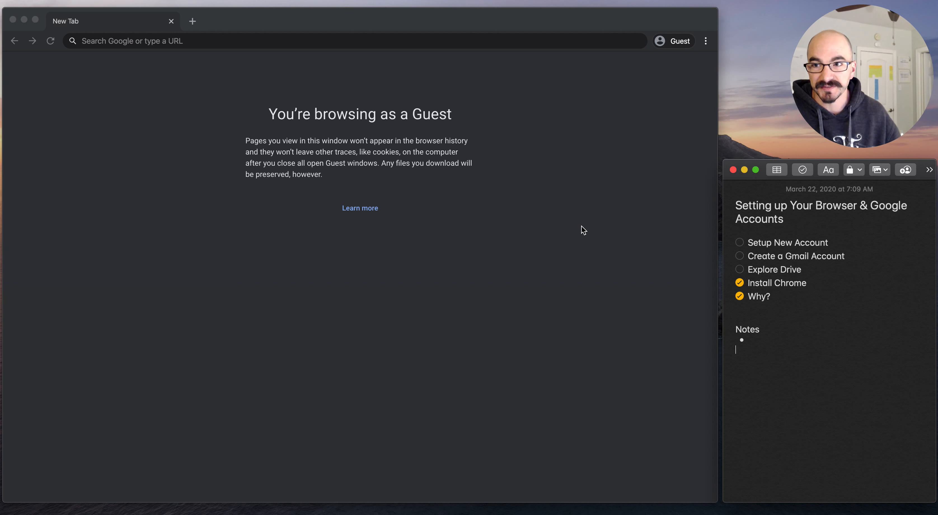
Create a Chrome person profile named 'Hobby' with the monkey avatar
left_click(675, 44)
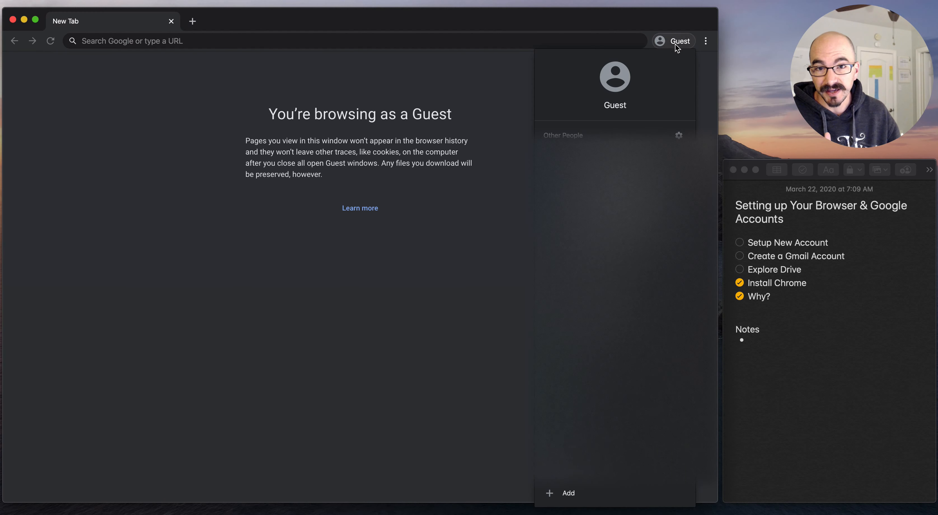
left_click(572, 499)
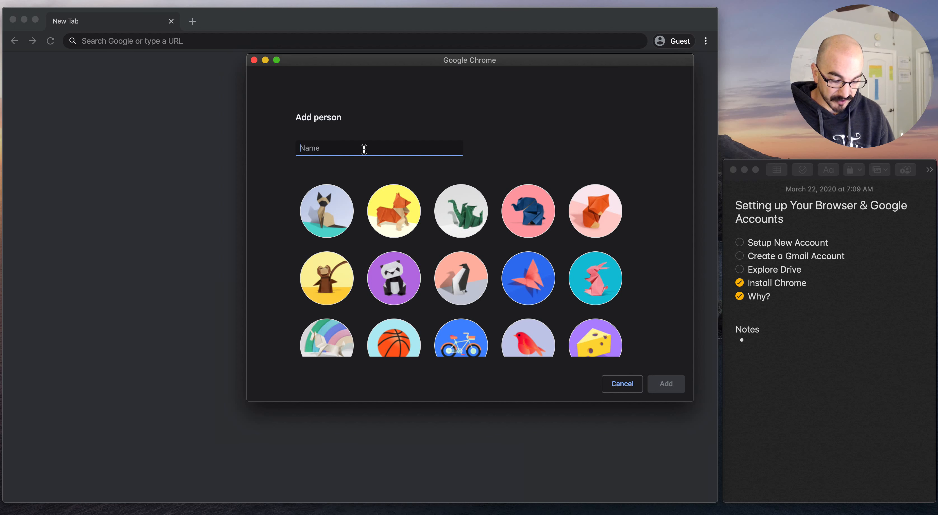
type("Hobby")
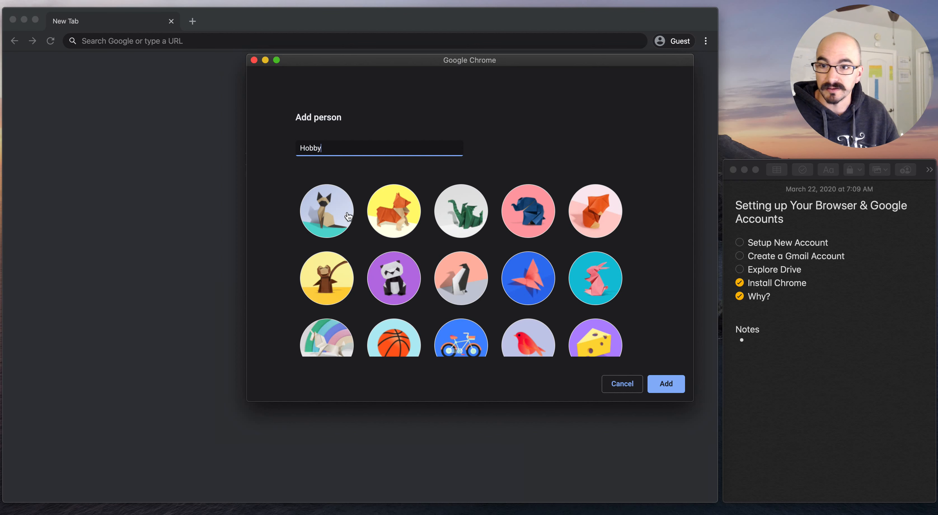
left_click(322, 279)
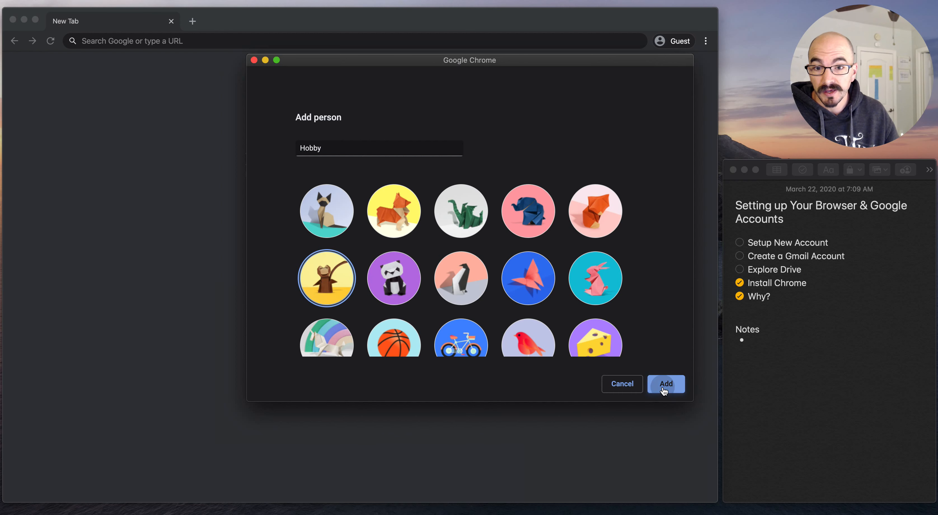
left_click(664, 386)
left_click_drag(588, 29, 572, 18)
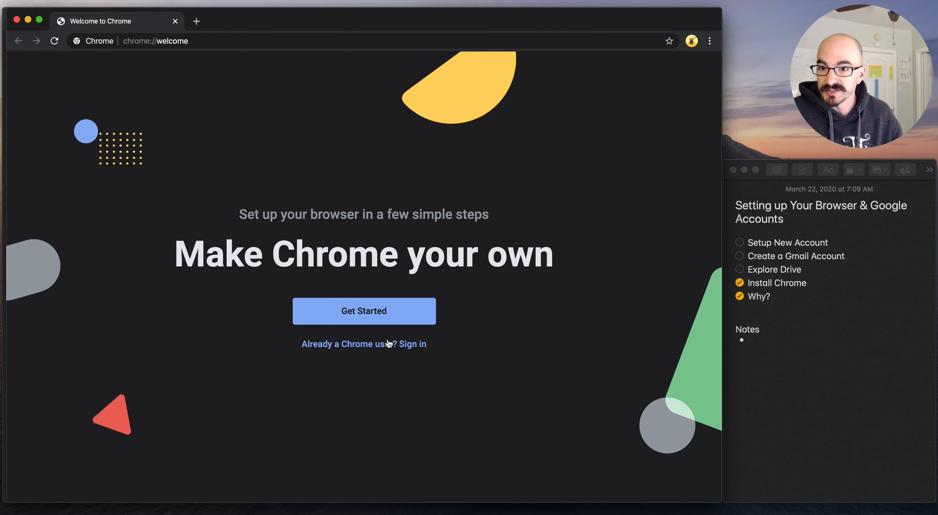
Keep the Gmail, YouTube and Maps bookmarks, choose the Geometric shapes background, and continue to sign-in
left_click(385, 310)
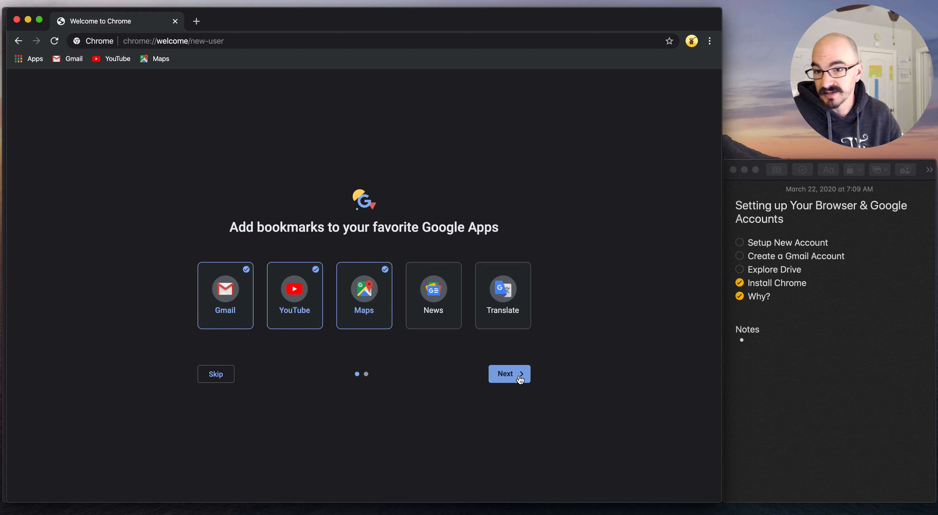
left_click(521, 377)
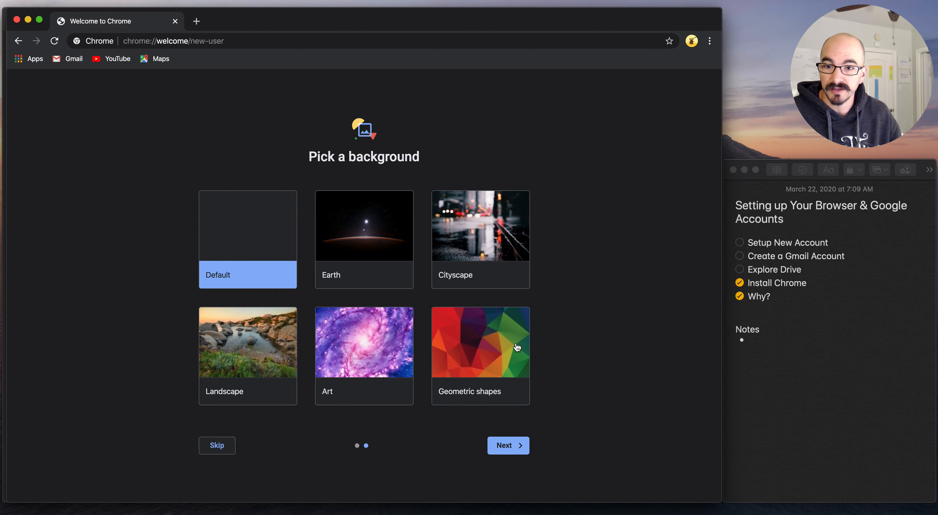
left_click(482, 340)
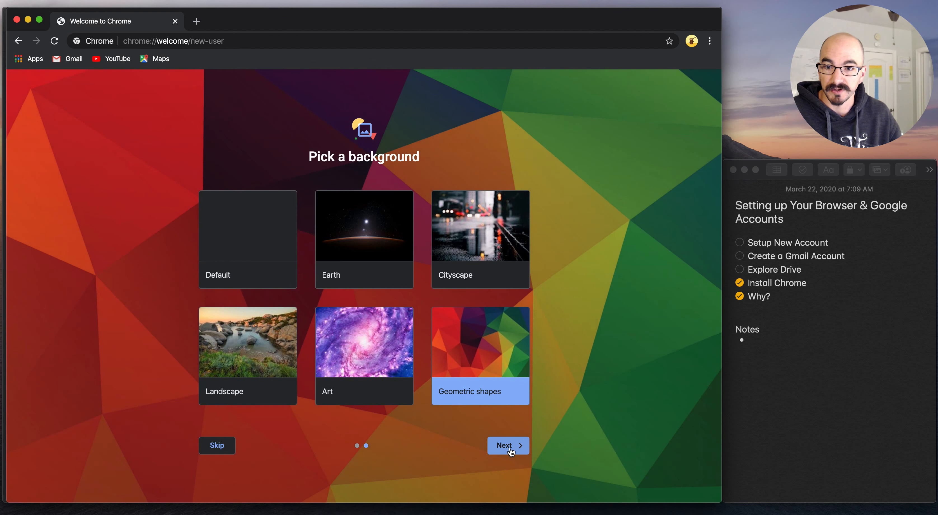
left_click(510, 448)
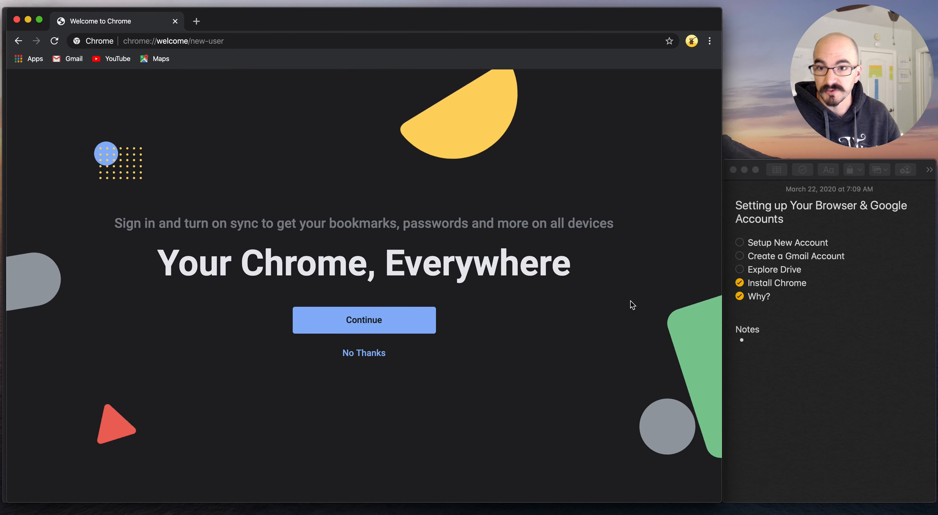
left_click(372, 318)
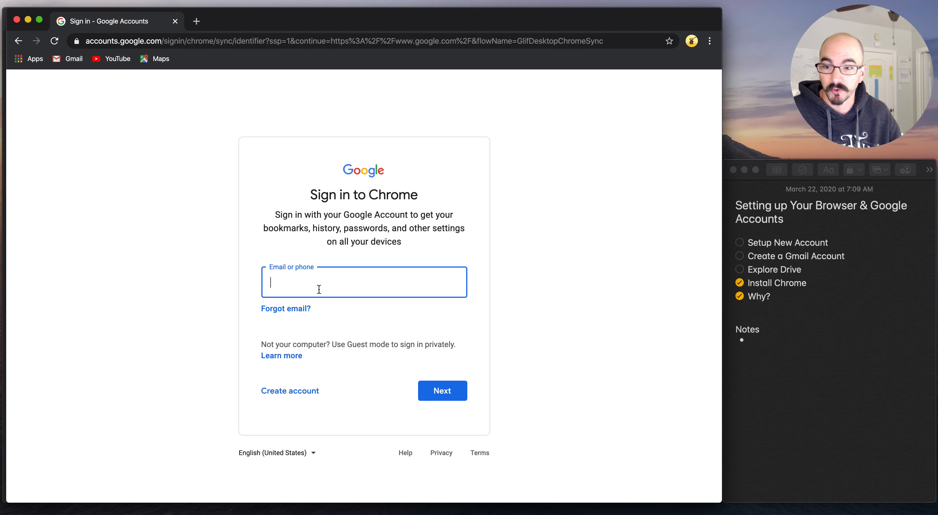
Start a new Google account with the user's first name, last name and chosen username
left_click(283, 390)
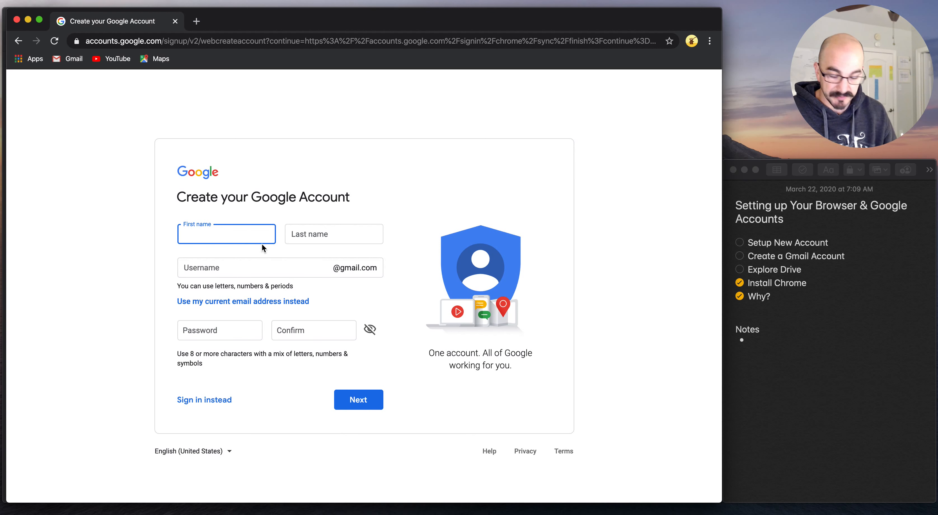
key("Tab")
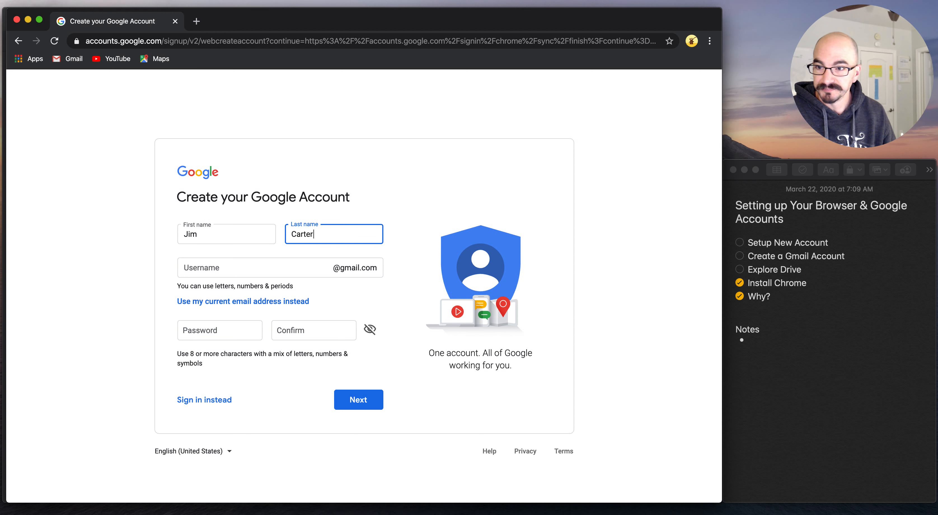
key("Tab")
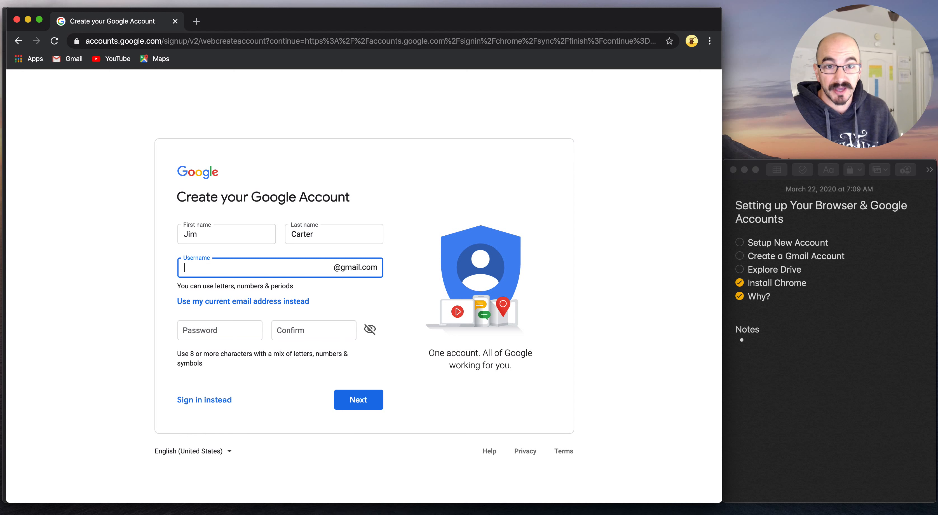
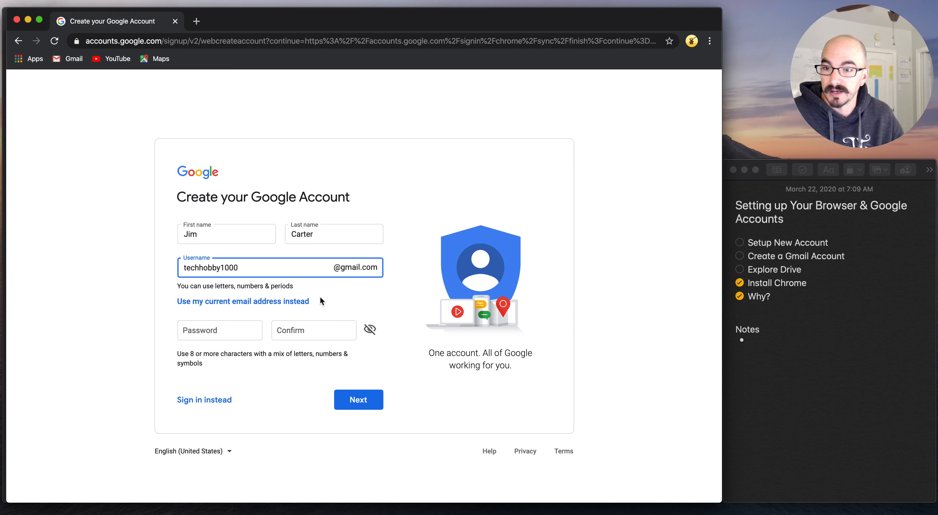
left_click(350, 296)
Enter and confirm the account password, then submit the sign-up form
left_click(226, 324)
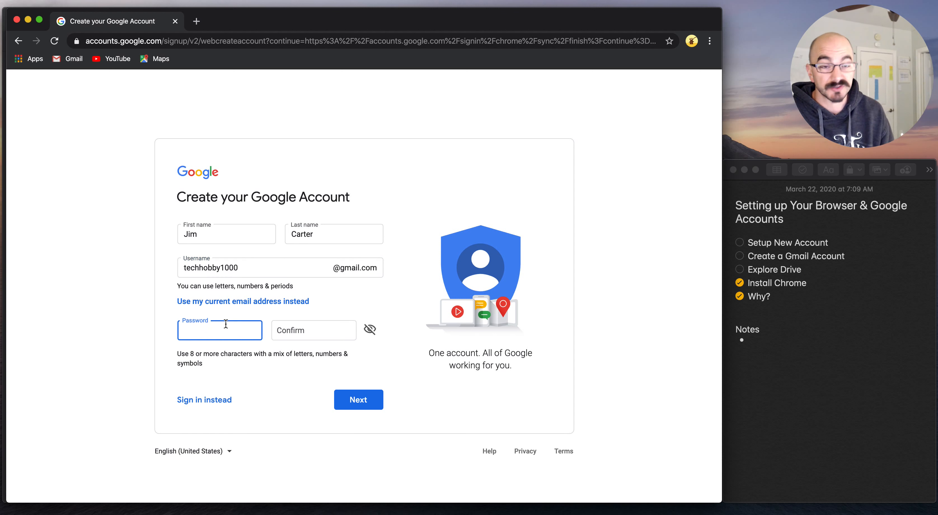
type("••••••••••")
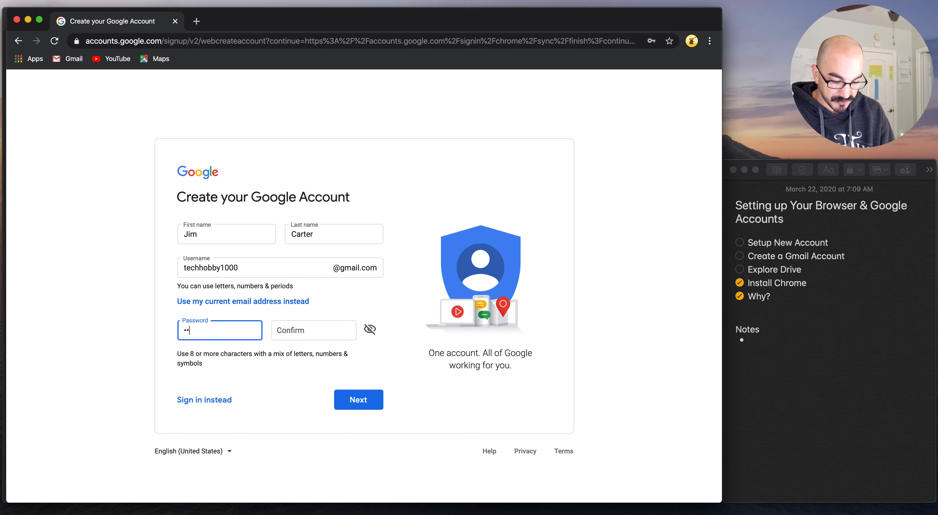
type("•••")
key("Tab")
type("••••••••••••••")
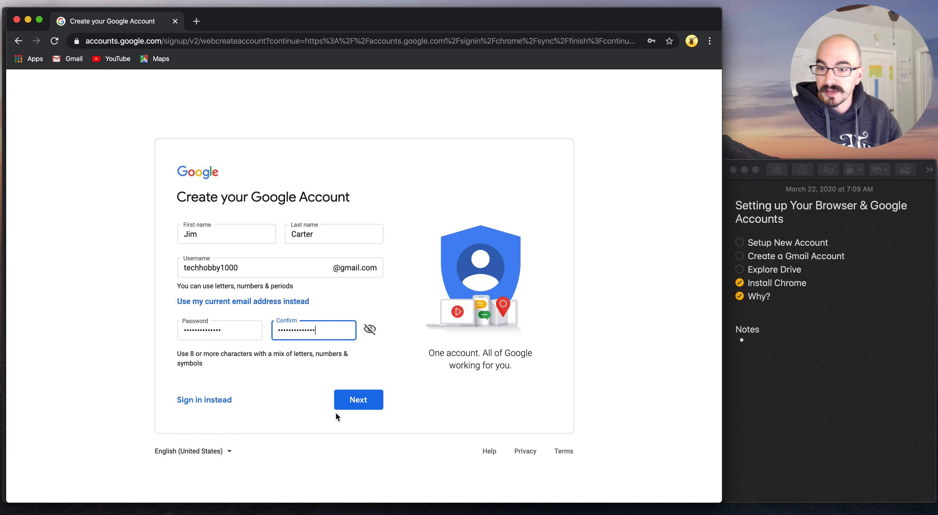
left_click(351, 400)
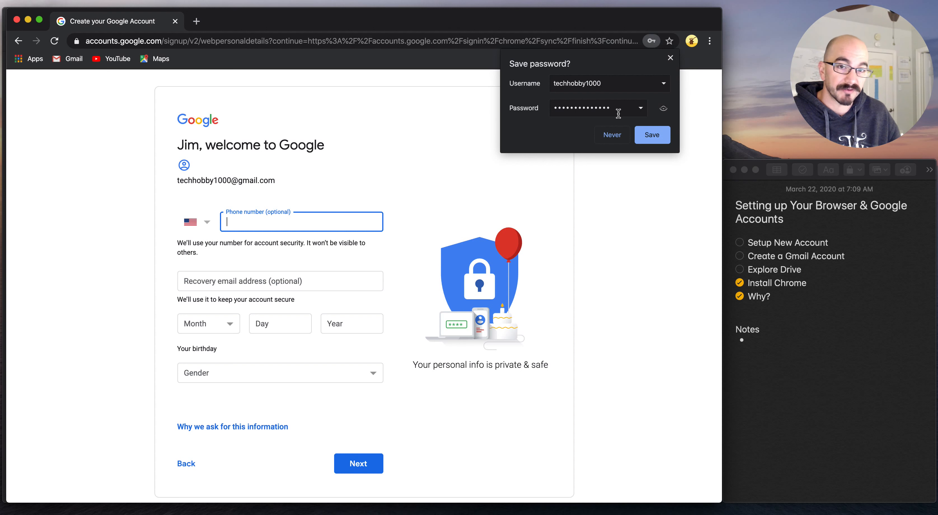
Save the new password in Chrome and fill in the phone number and recovery e-mail fields
left_click(659, 142)
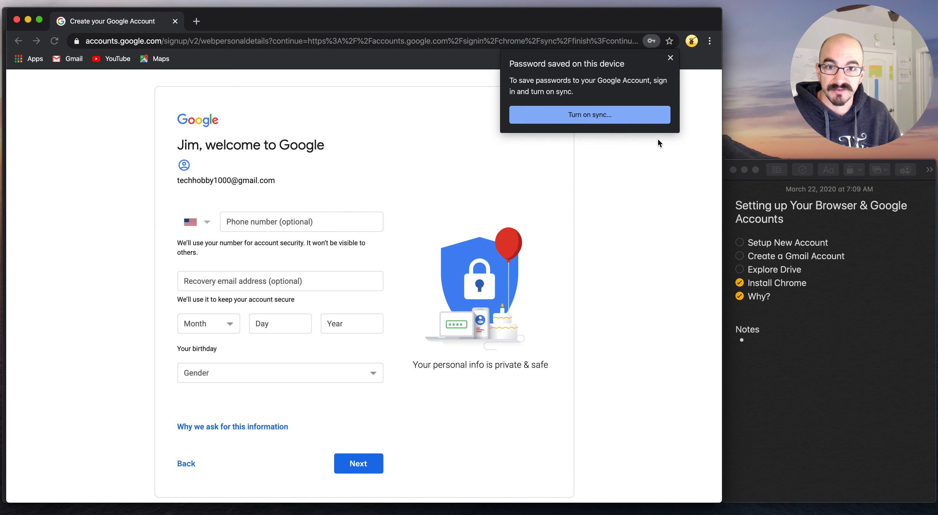
left_click(669, 60)
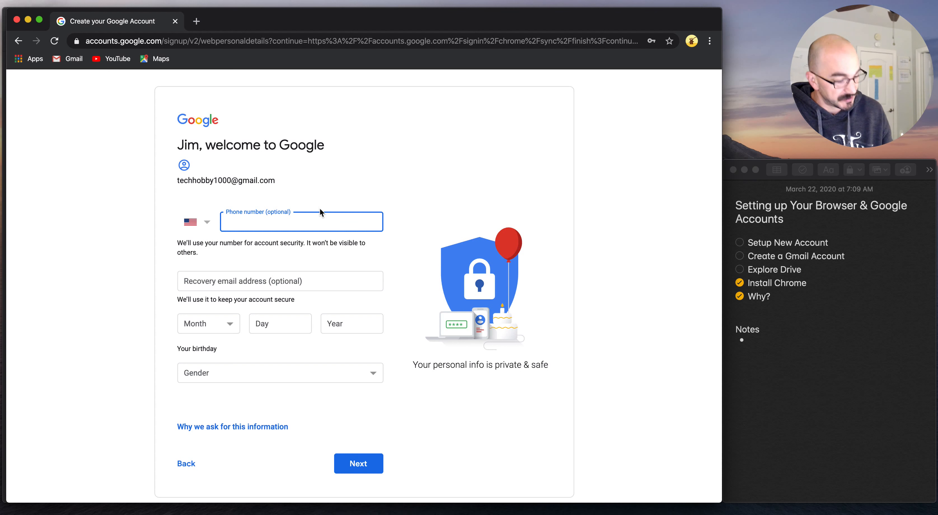
type("9")
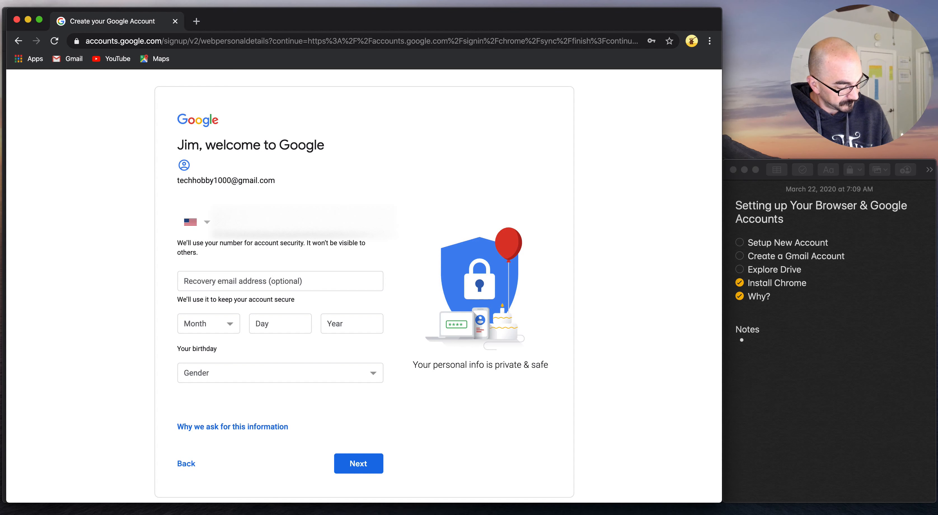
left_click(262, 278)
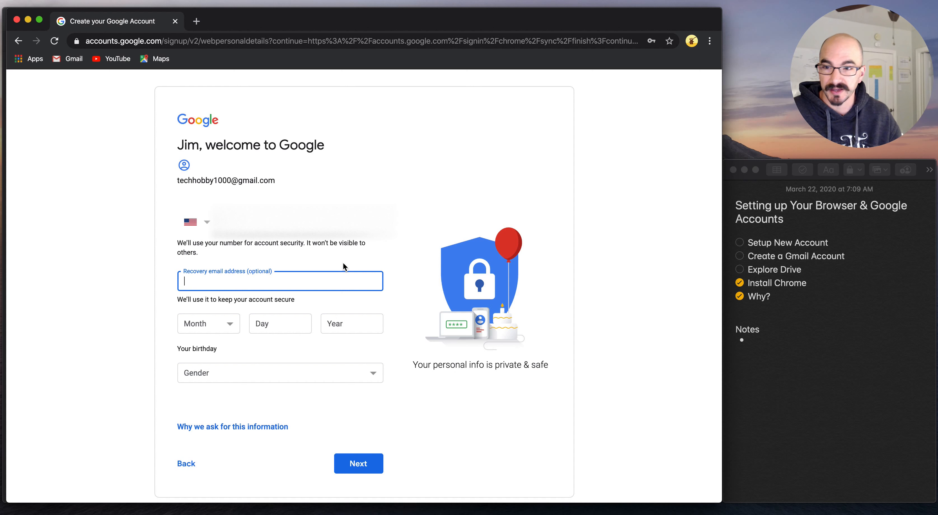
Set the birth month to January, fill in day and year, choose Male, and submit
left_click(227, 323)
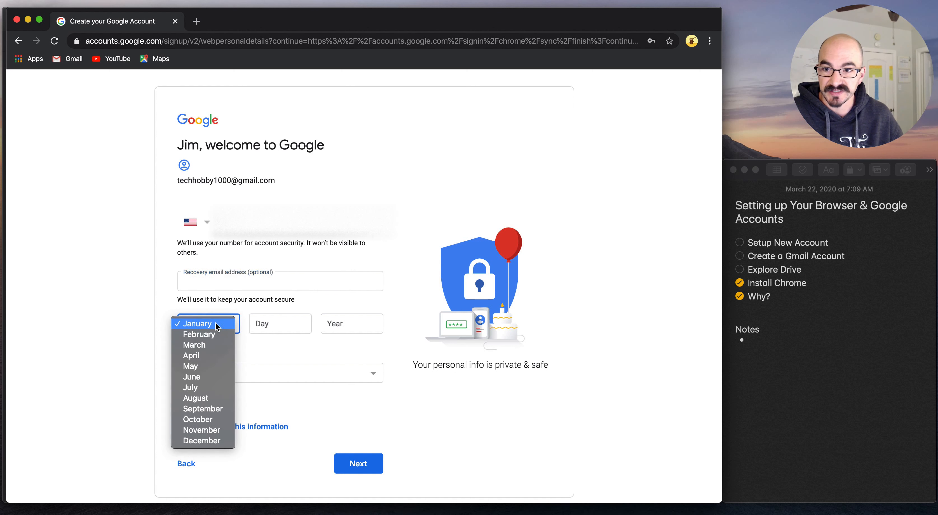
left_click(198, 327)
left_click(270, 327)
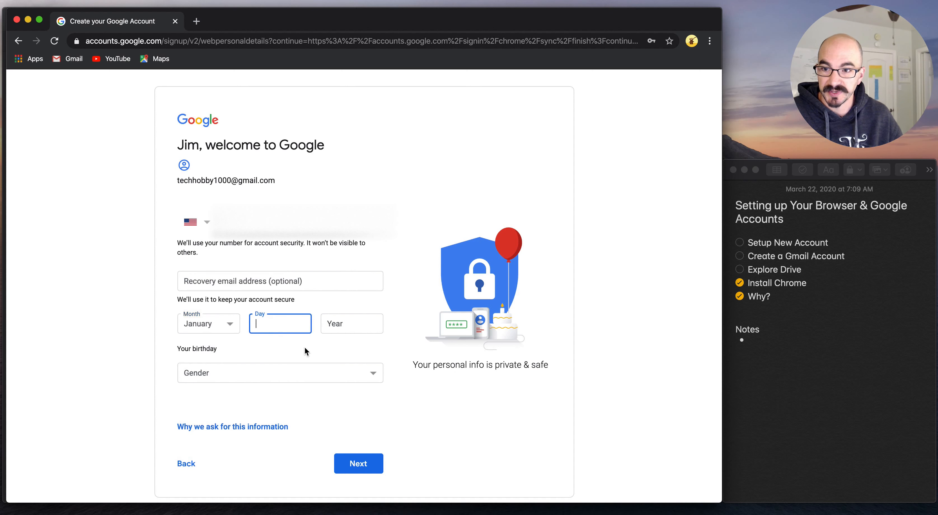
type("0")
key("Tab")
type("19")
key("shift+Tab")
type("1")
key("Tab")
type("1")
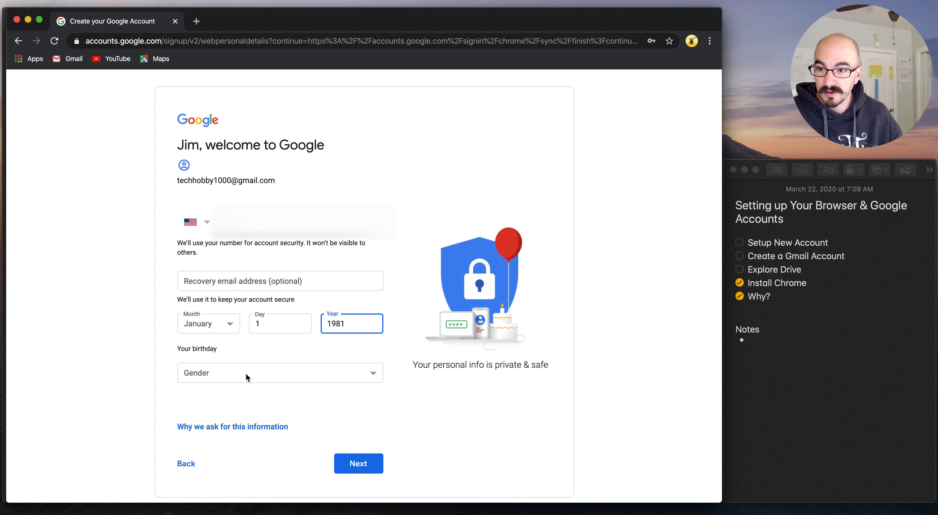
left_click(246, 377)
left_click(245, 382)
left_click(359, 463)
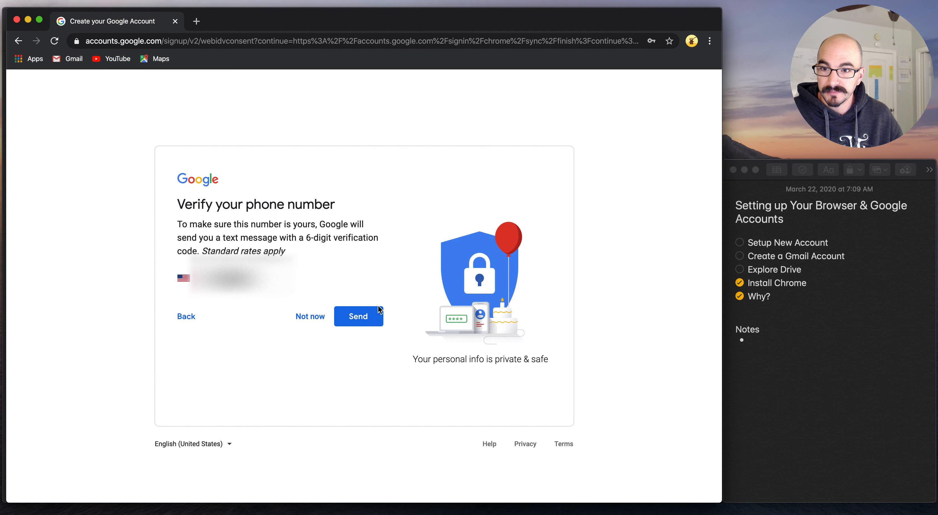
Send the verification text, enter and verify the six-digit code, and accept 'Yes, I'm in'
left_click(378, 316)
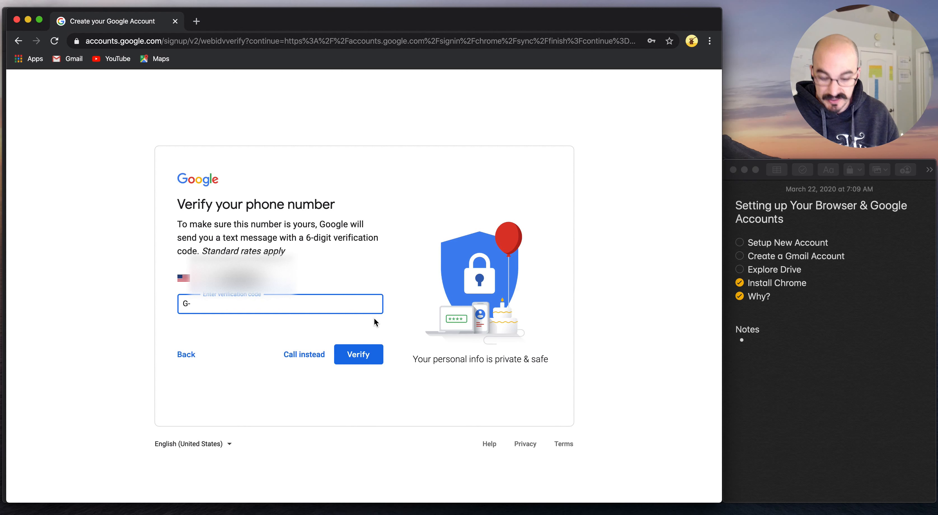
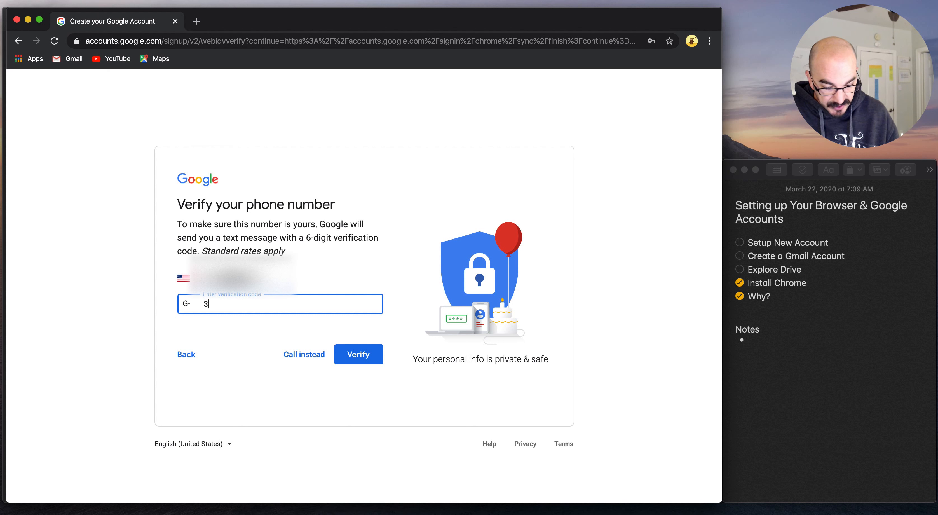
left_click(350, 356)
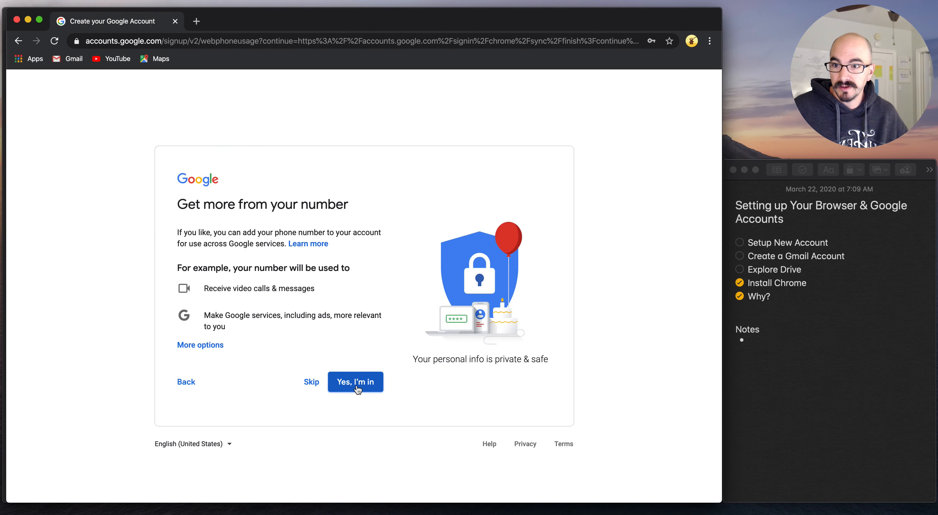
left_click(356, 386)
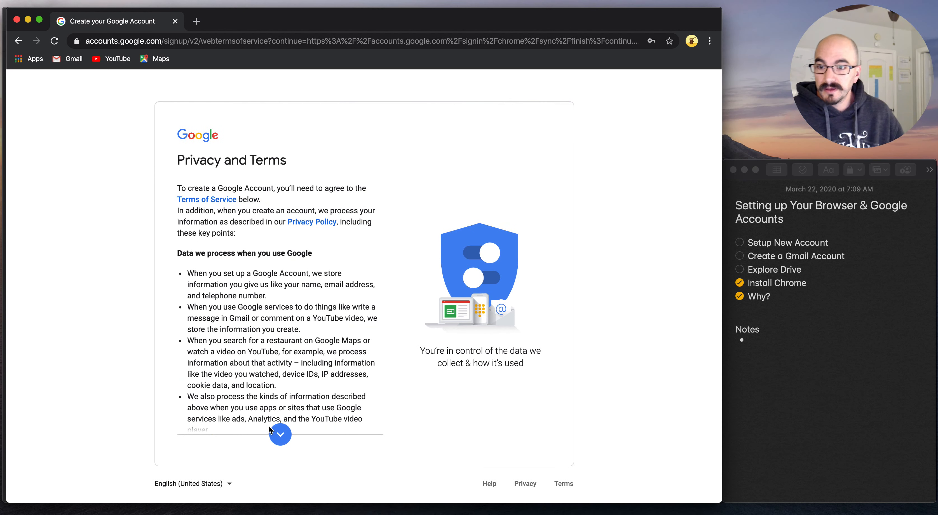
Read through to the end of the Privacy and Terms and agree to them
left_click(280, 434)
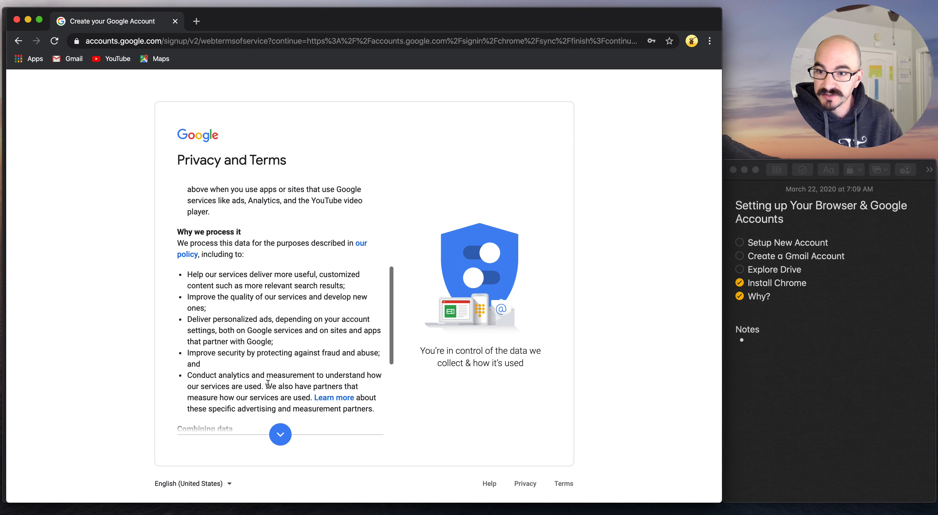
scroll(267, 383, "down", 5)
left_click(359, 435)
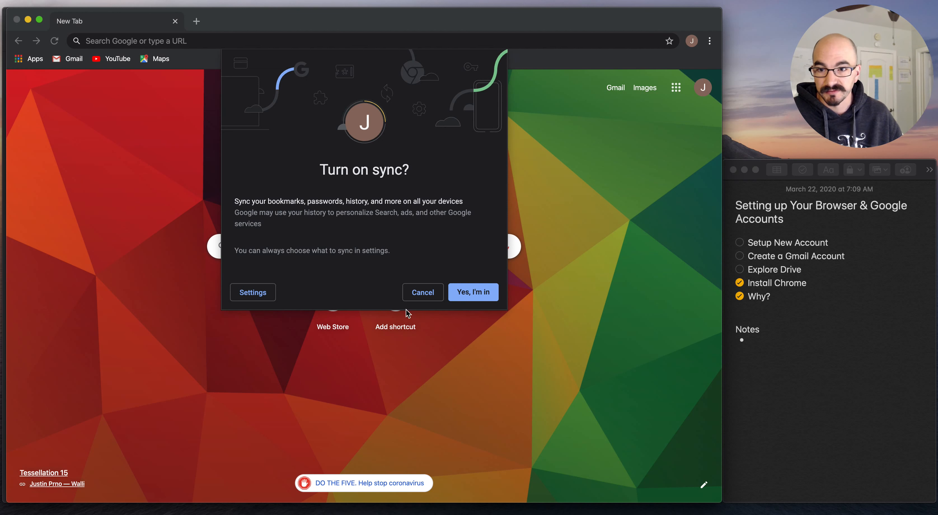
Turn on sync, tick Setup New Account and Create a Gmail Account in Notes, then open Gmail
left_click(481, 293)
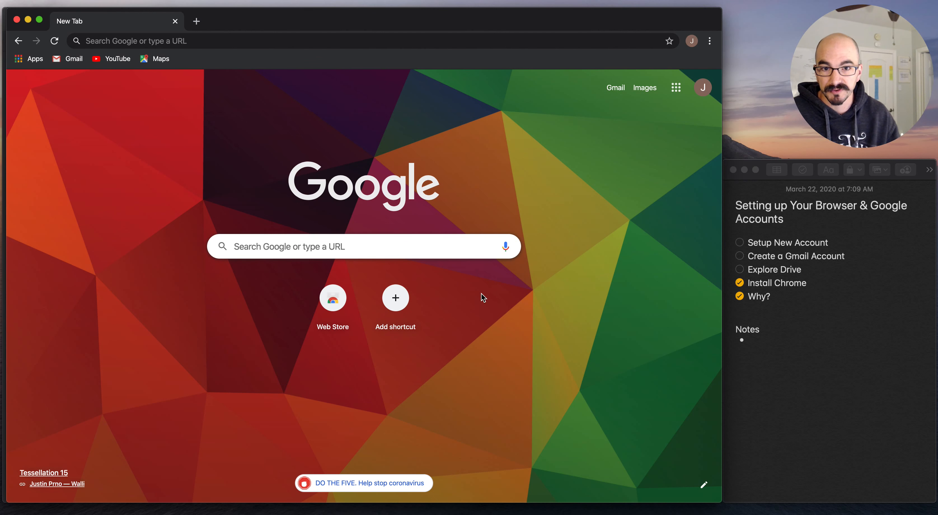
left_click(740, 242)
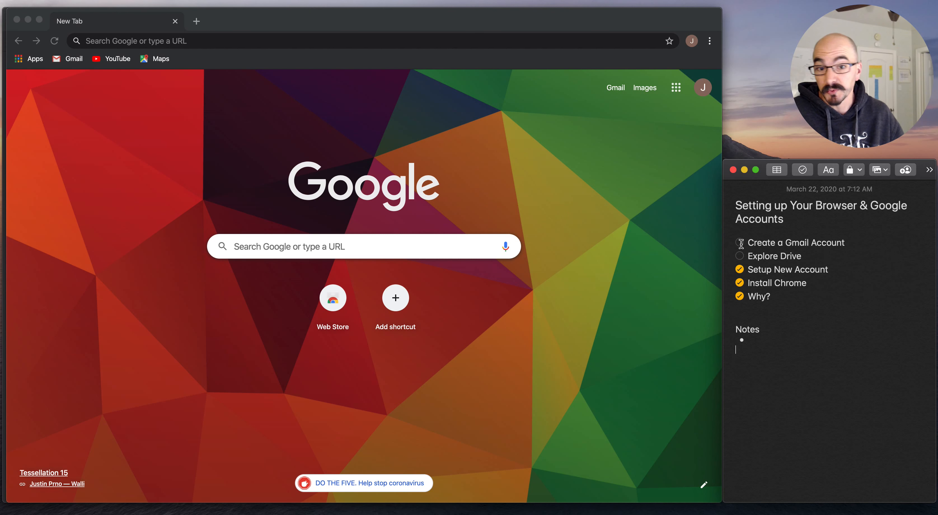
left_click(740, 242)
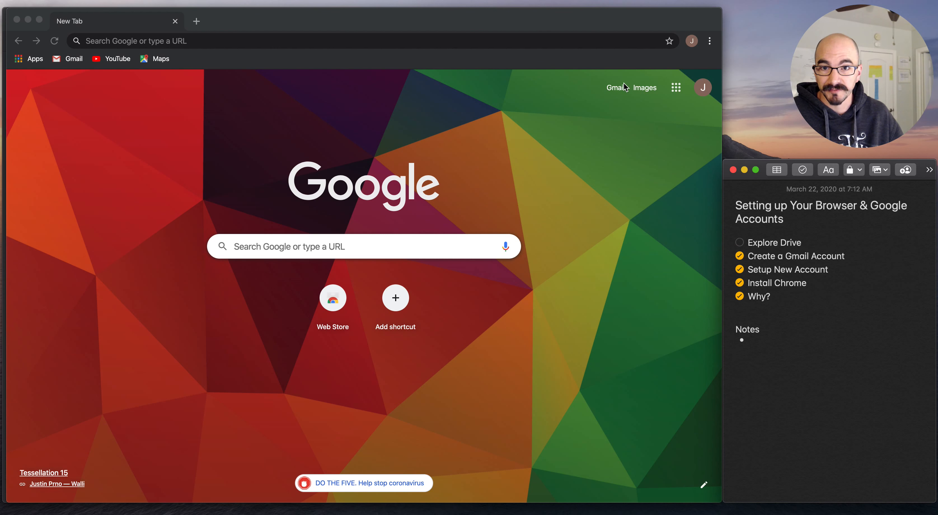
left_click(615, 89)
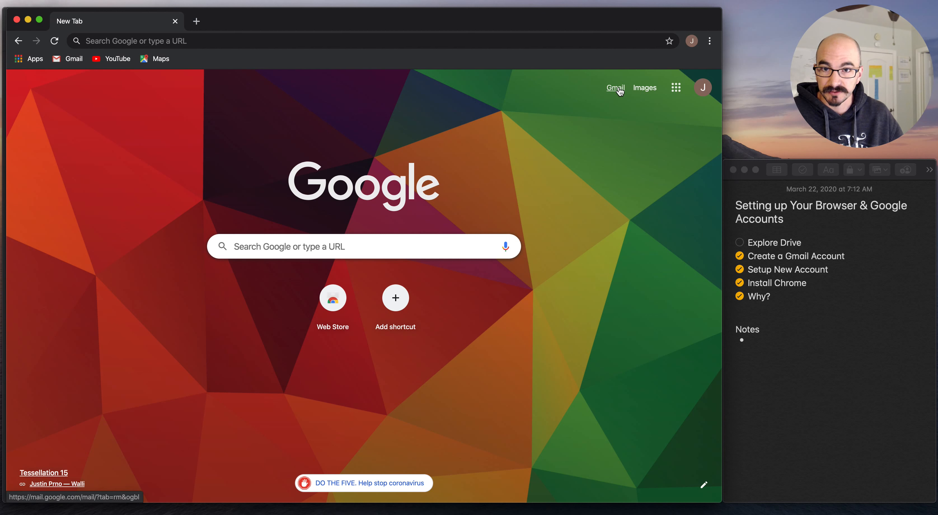
left_click(619, 90)
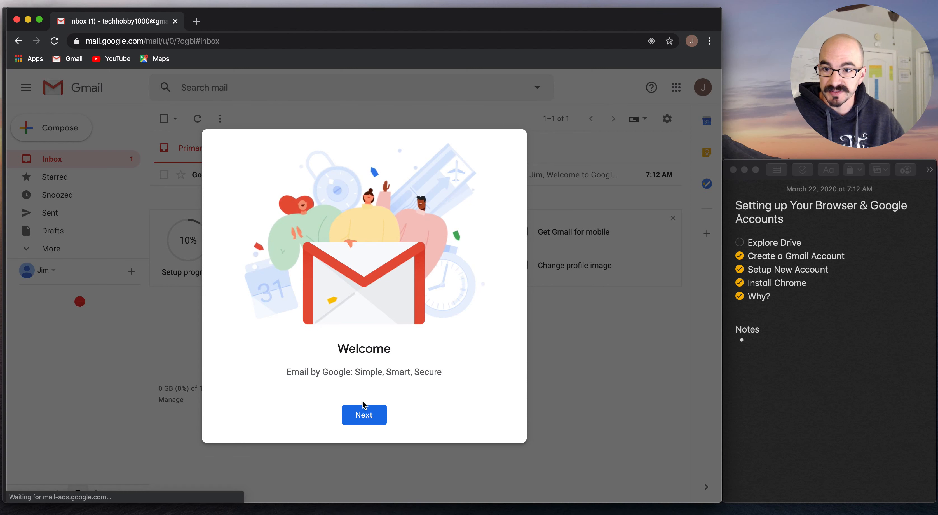
Preview the Comfortable and Compact densities, then confirm the Default inbox view
left_click(364, 418)
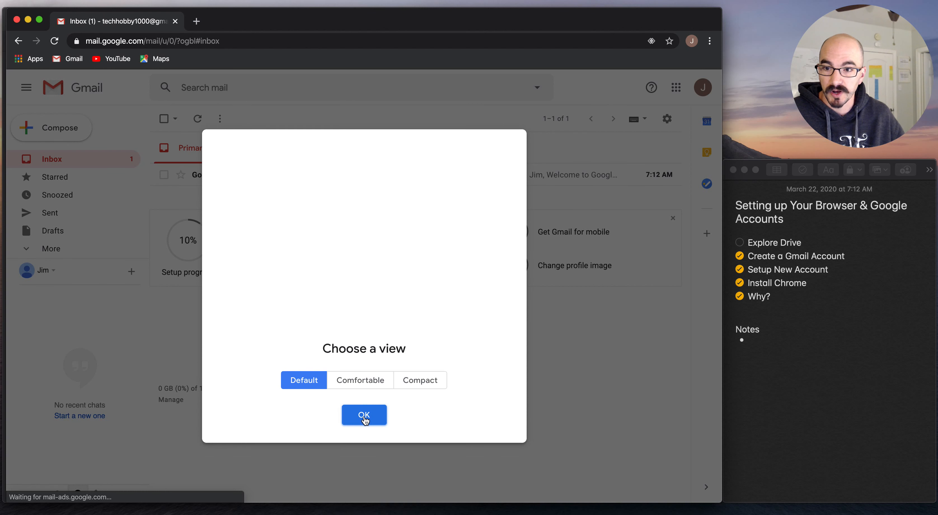
left_click(362, 380)
left_click(414, 380)
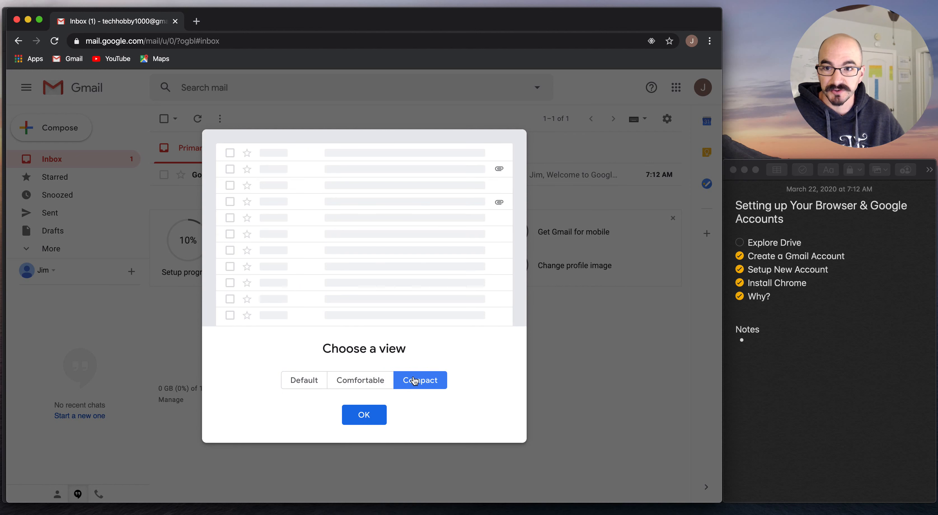
left_click(309, 381)
left_click(359, 421)
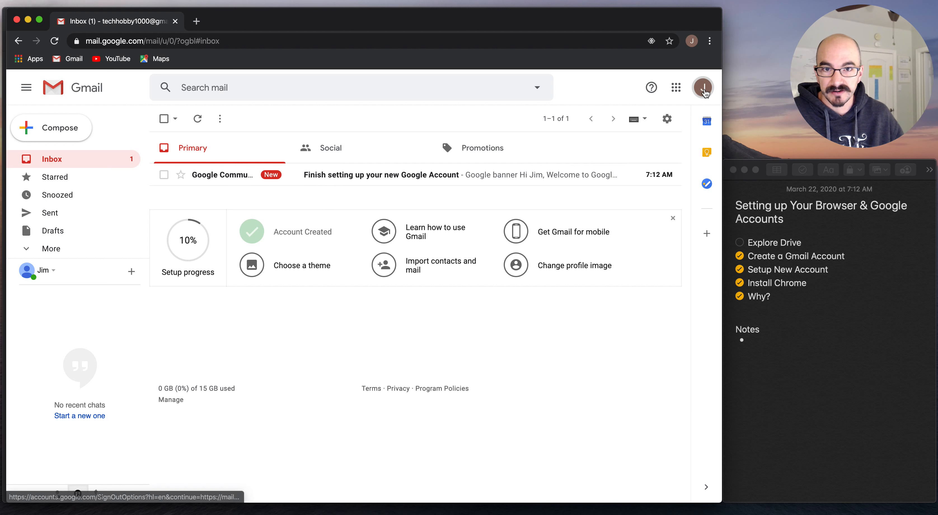
Check the signed-in account details, then launch Google Drive from the apps grid
left_click(702, 88)
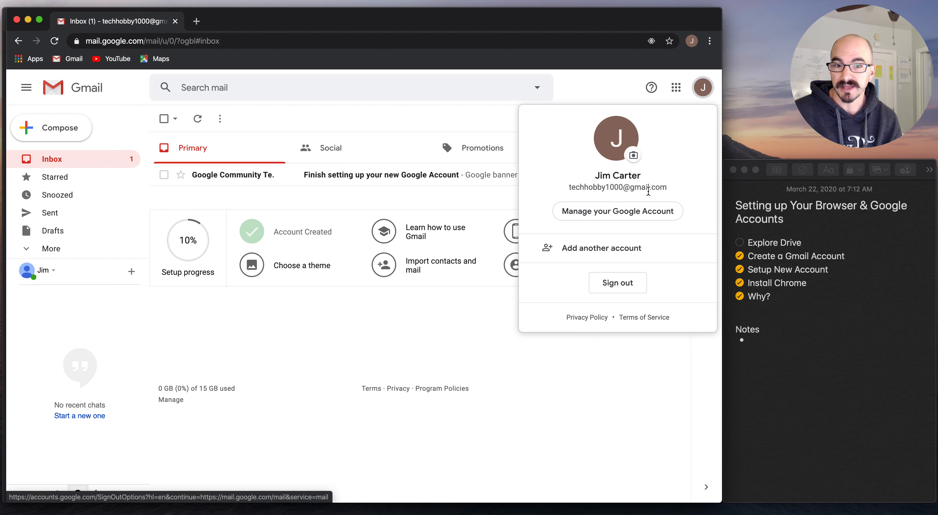
left_click(461, 340)
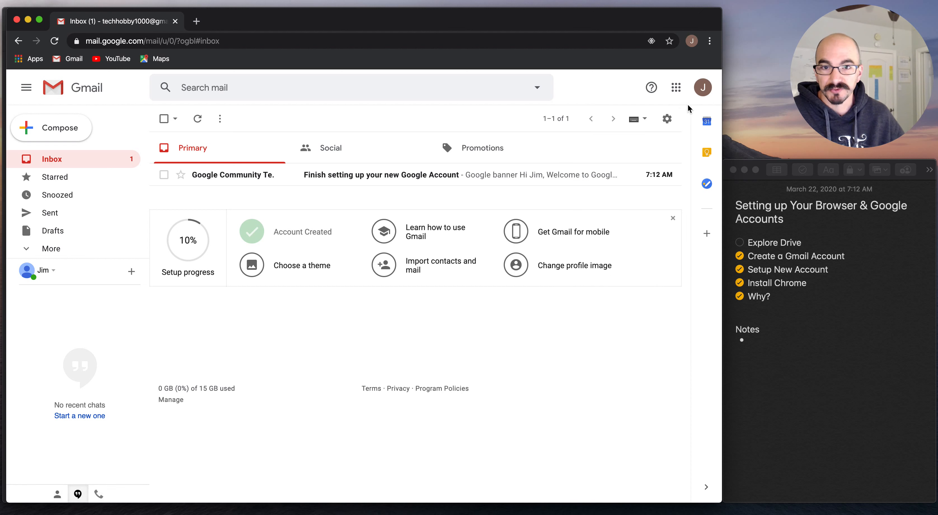
left_click(673, 95)
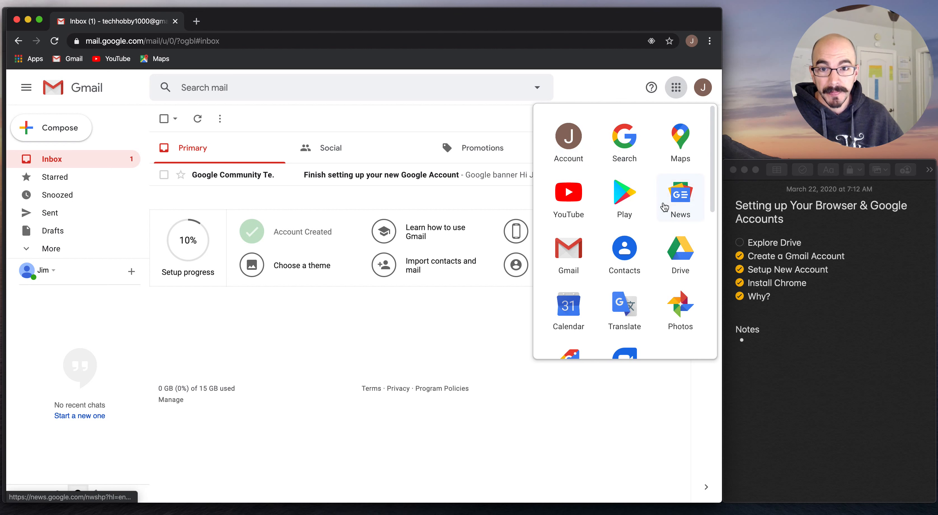
scroll(674, 240, "down", 1)
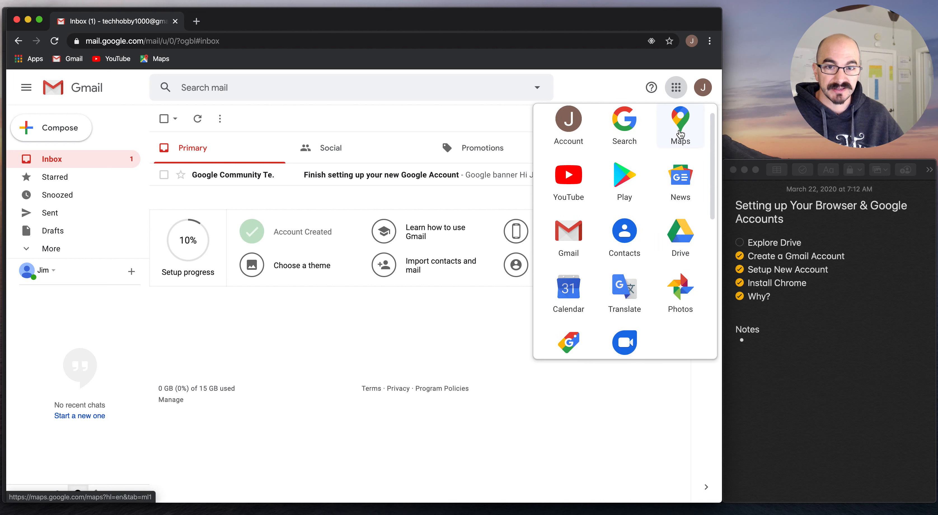
scroll(680, 134, "down", 1)
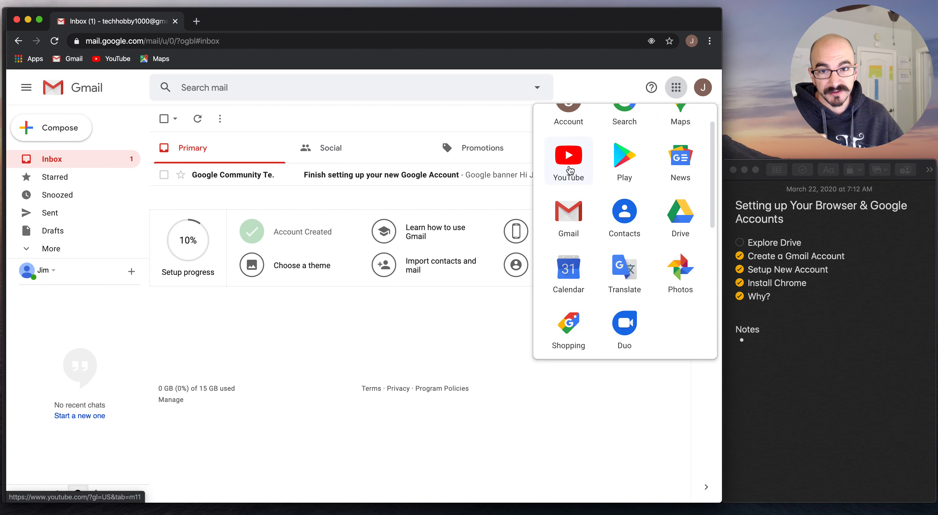
scroll(666, 217, "down", 3)
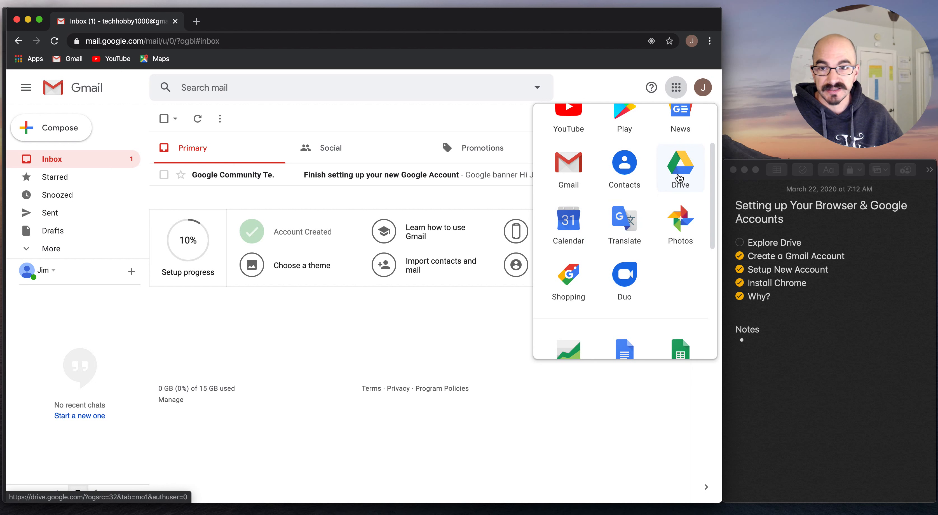
left_click(679, 177)
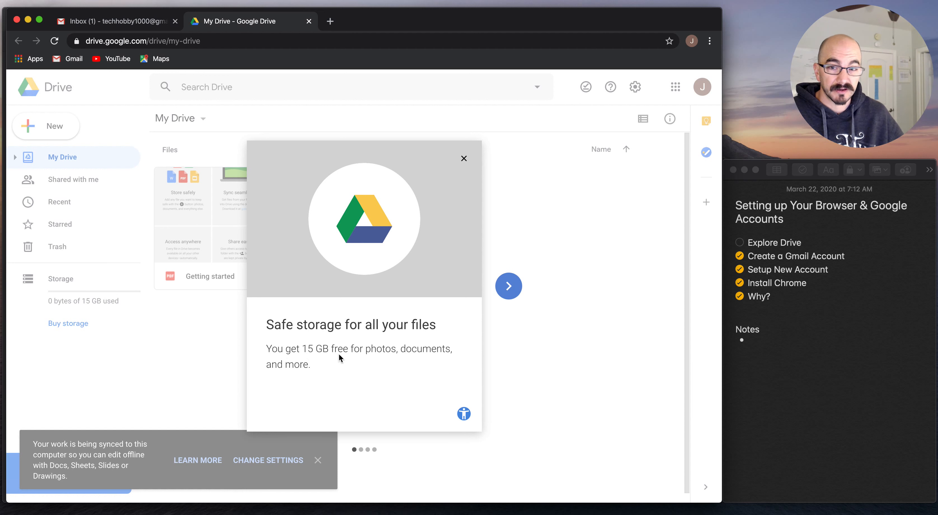
Step through the Drive welcome slides and close the tour to reach My Drive
left_click(510, 287)
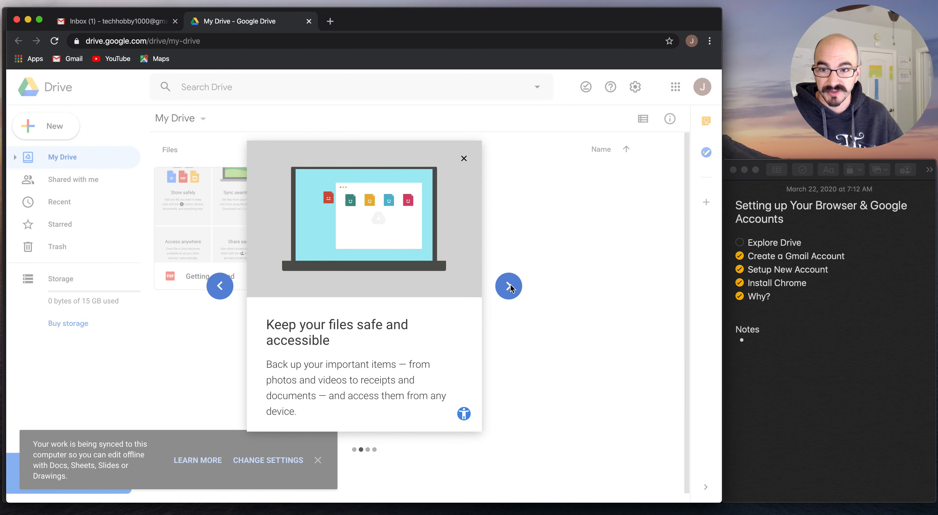
left_click(510, 287)
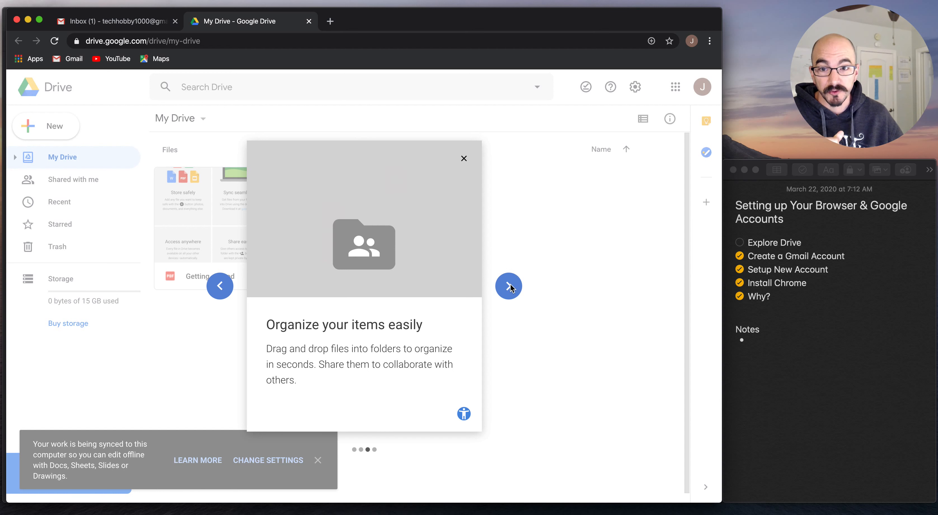
left_click(510, 288)
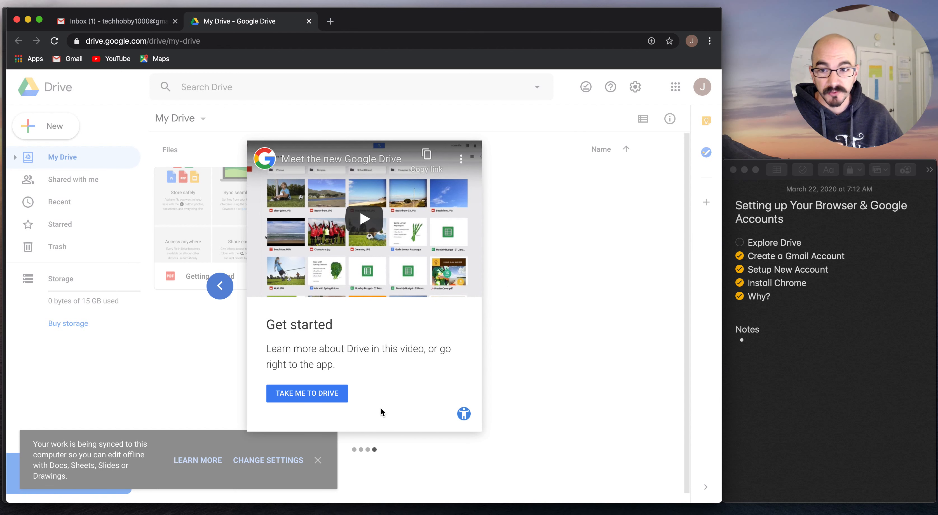
left_click(327, 394)
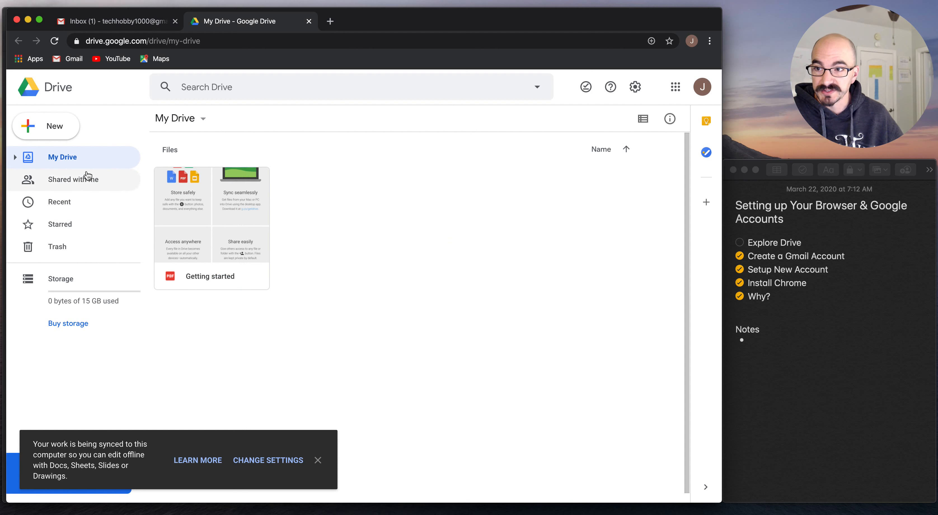
Create a new folder named 'Assets' in My Drive
left_click(49, 128)
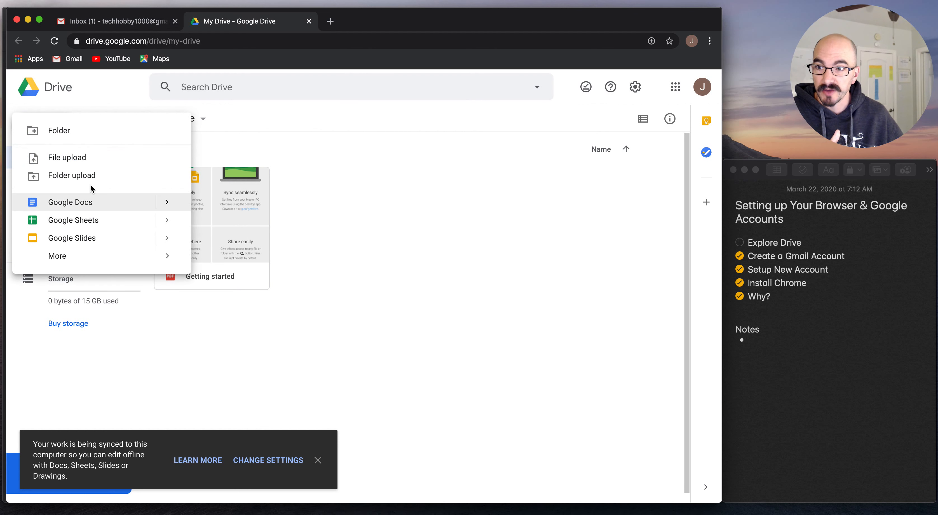
left_click(73, 131)
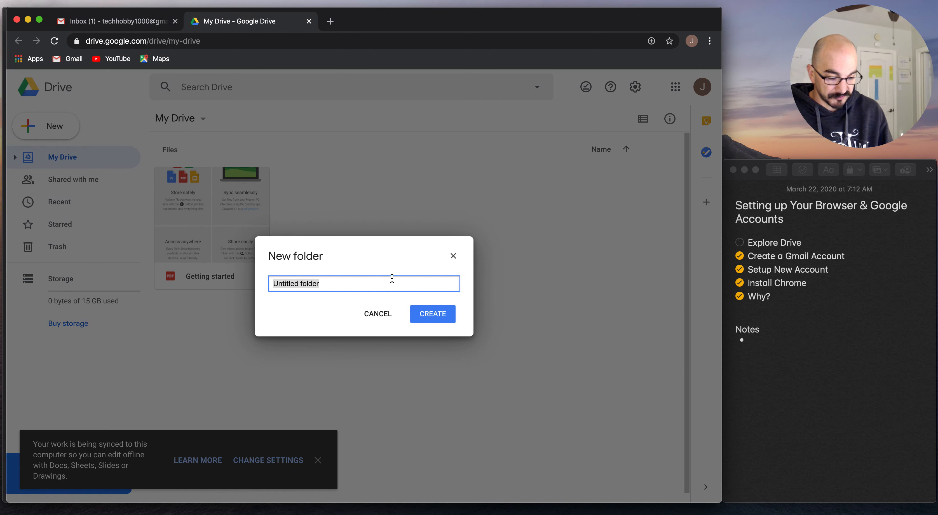
type("Assets")
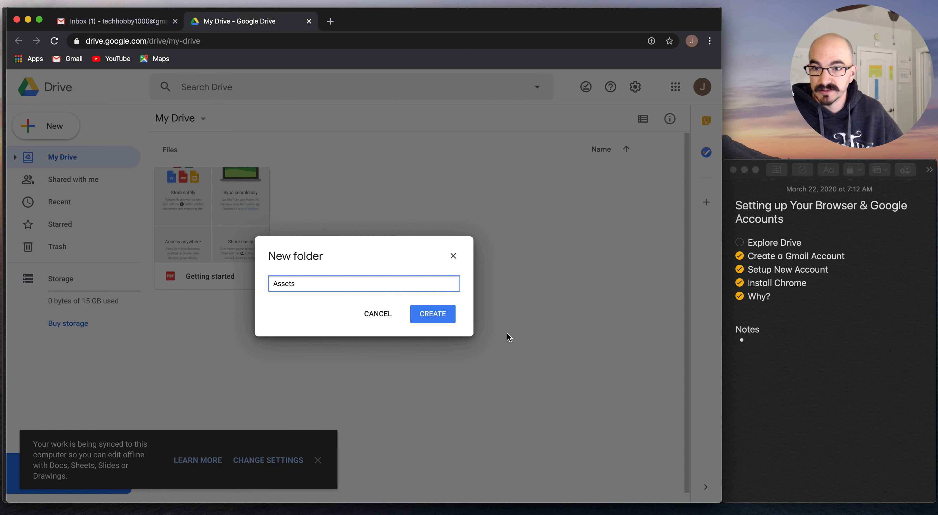
left_click(437, 316)
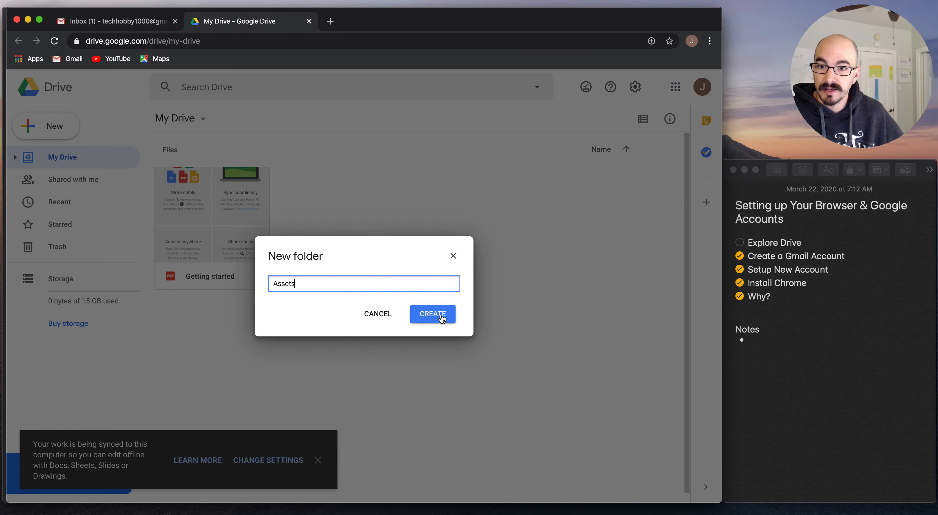
Open the Assets folder and start a new Google Docs document inside it
double_click(218, 186)
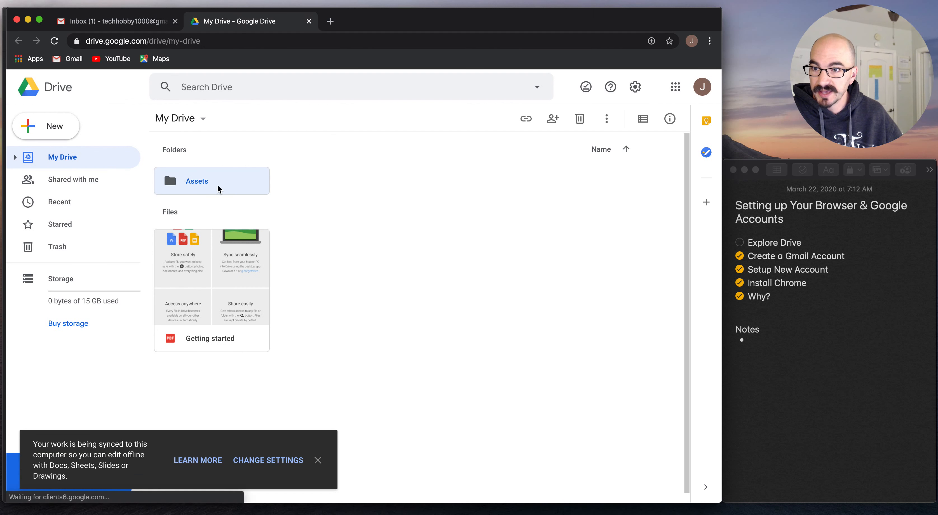
left_click(32, 123)
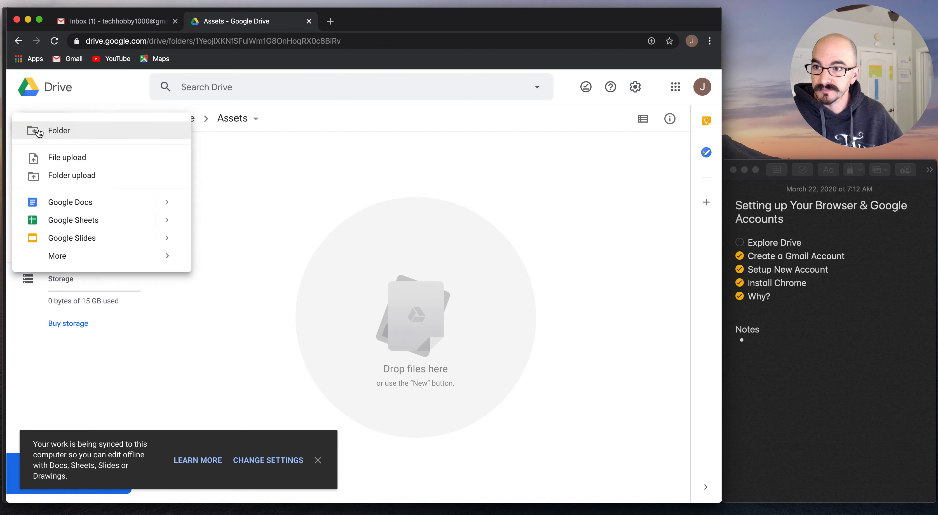
left_click(71, 202)
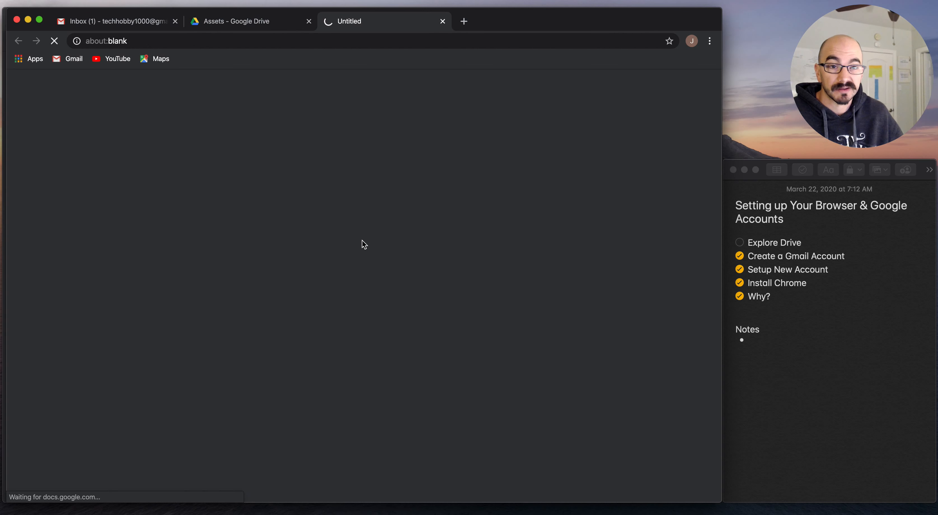
Title the blank document 'My Hobby Plan', then check the Chrome profile's sync status
left_click(123, 81)
type("My Hobby Plan")
key("Return")
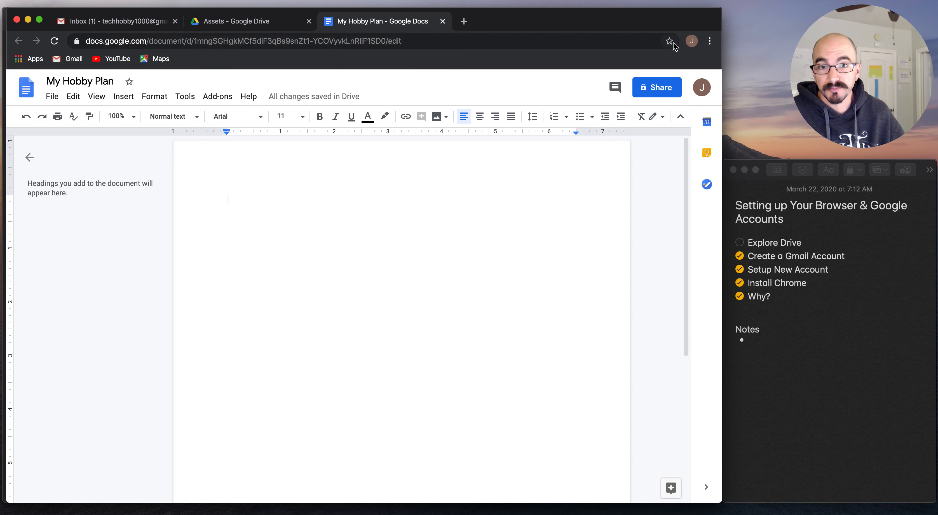
left_click(692, 41)
left_click(469, 82)
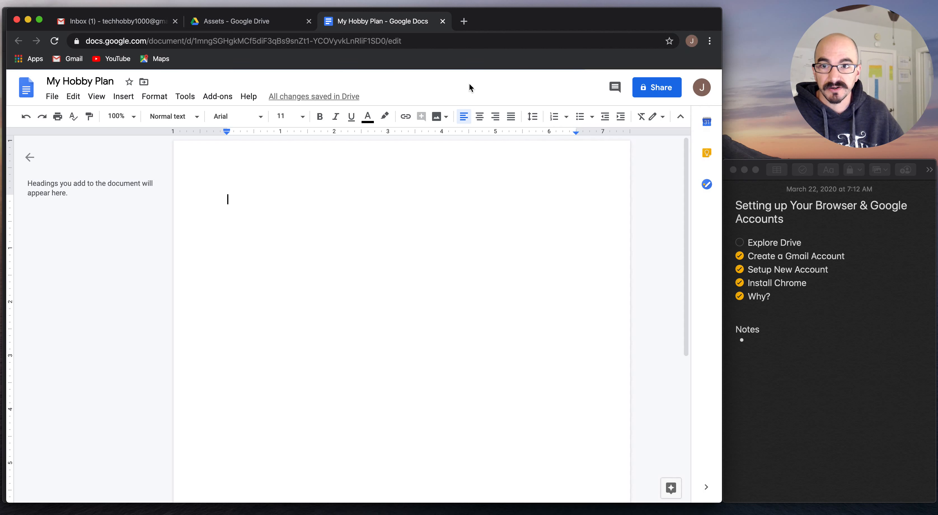